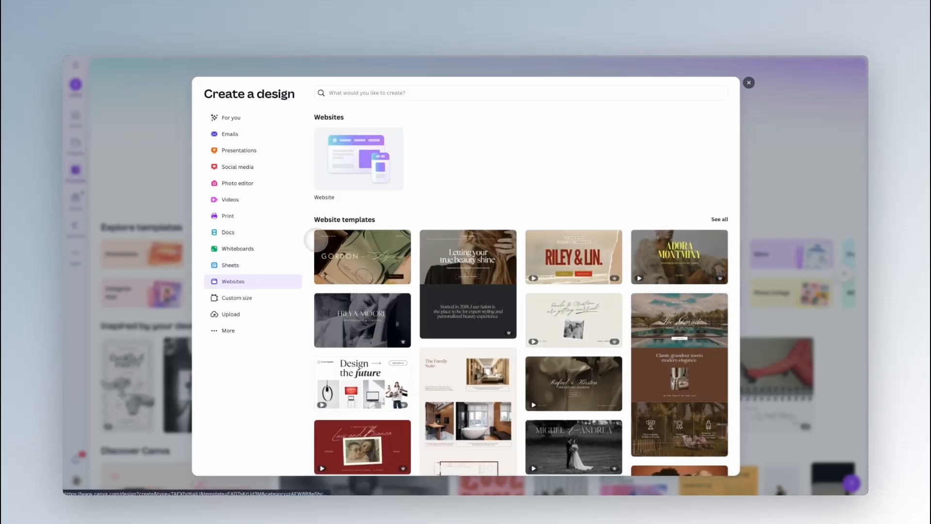
Create a new blank website design.
click(346, 156)
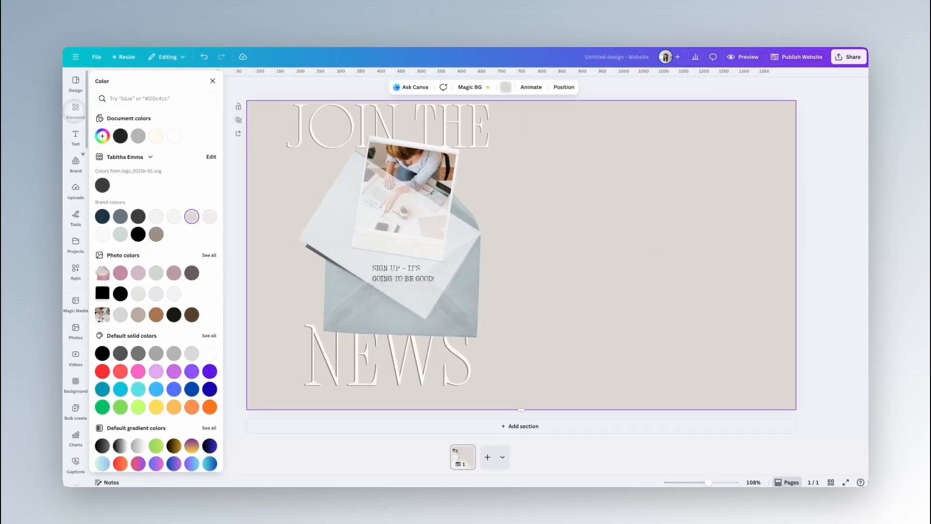
Add the "Subscribe to our newsletter" business form, shrink it and position it beside the envelope artwork.
click(76, 112)
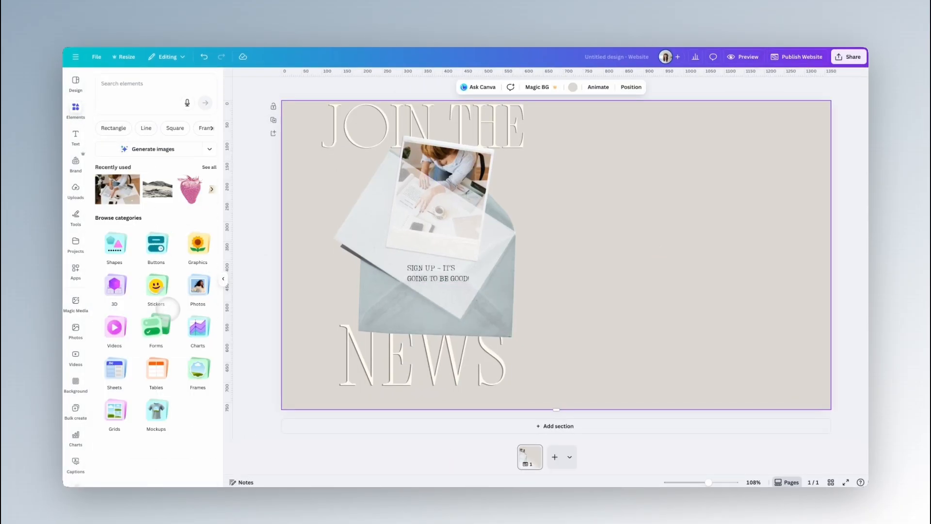
click(156, 328)
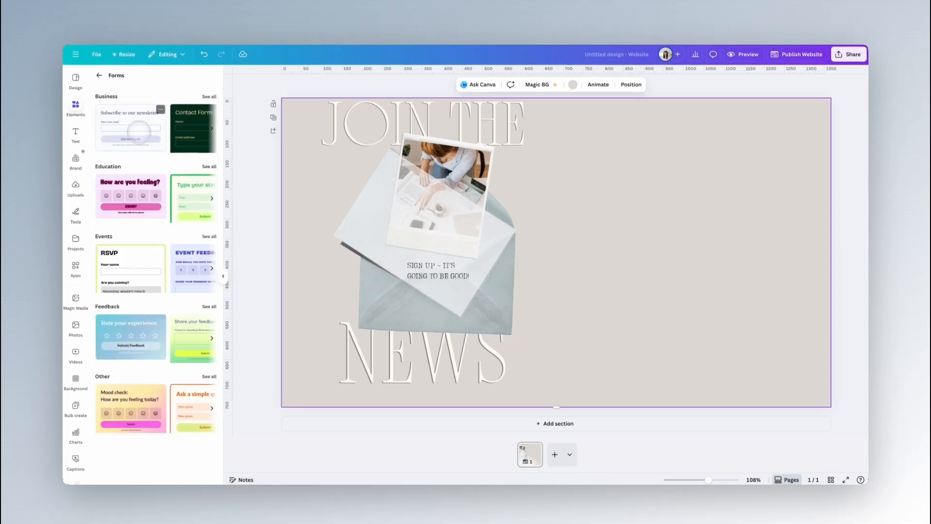
click(138, 130)
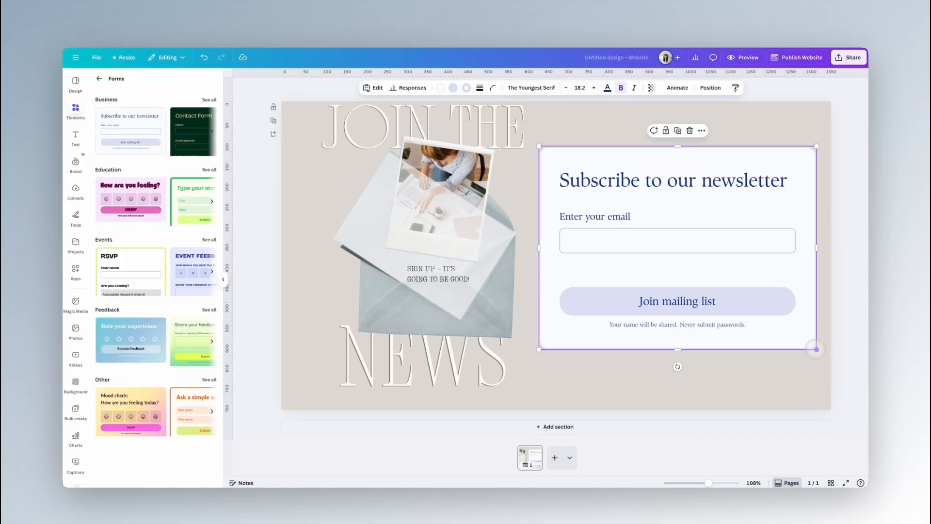
drag(816, 346, 767, 305)
drag(706, 243, 715, 268)
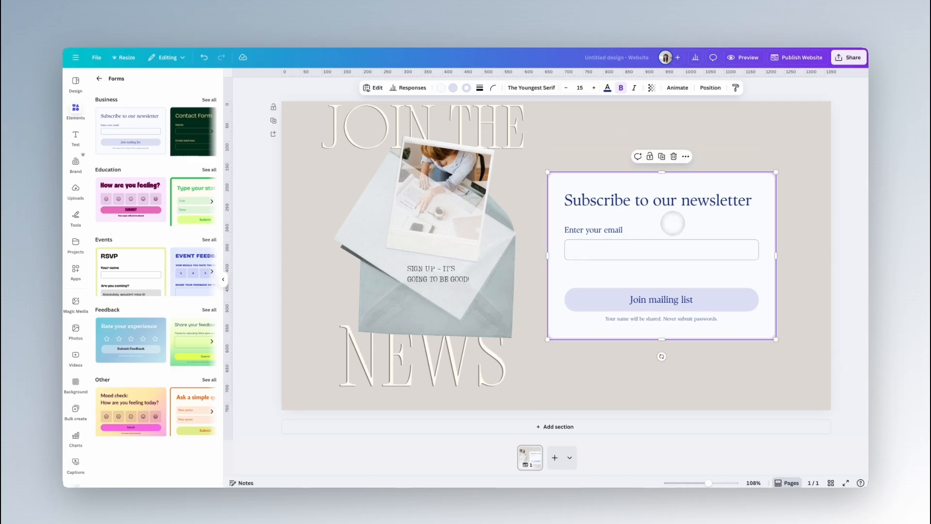
Recolour the form with brand colours: off-white background, pale grey-green button and taupe border.
click(440, 88)
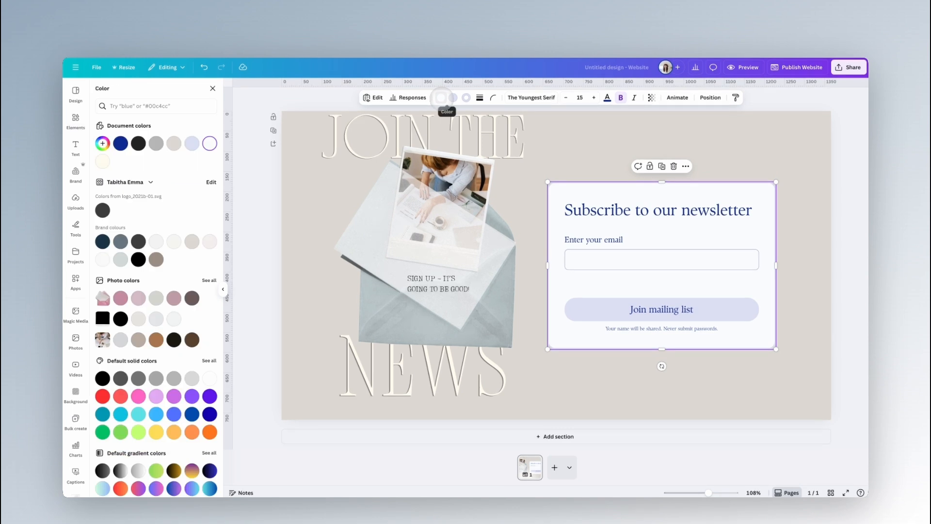
click(192, 241)
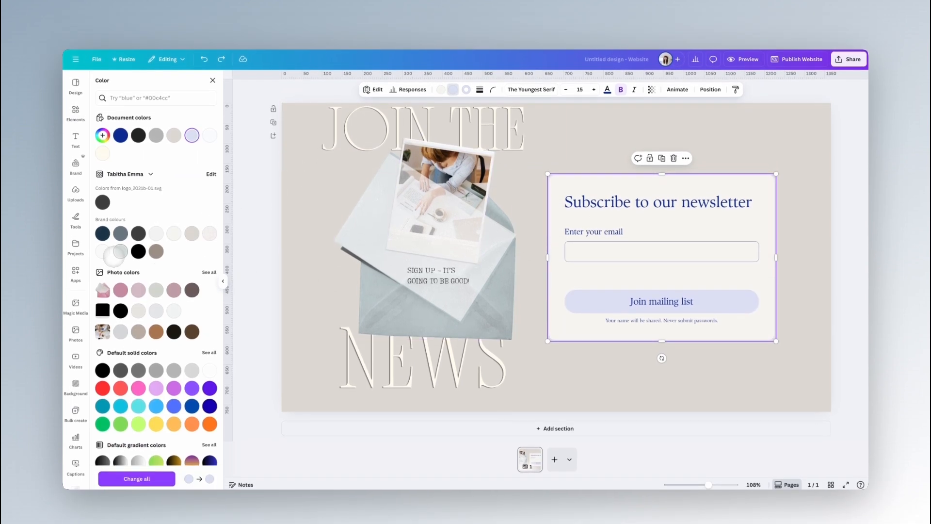
click(120, 251)
click(466, 90)
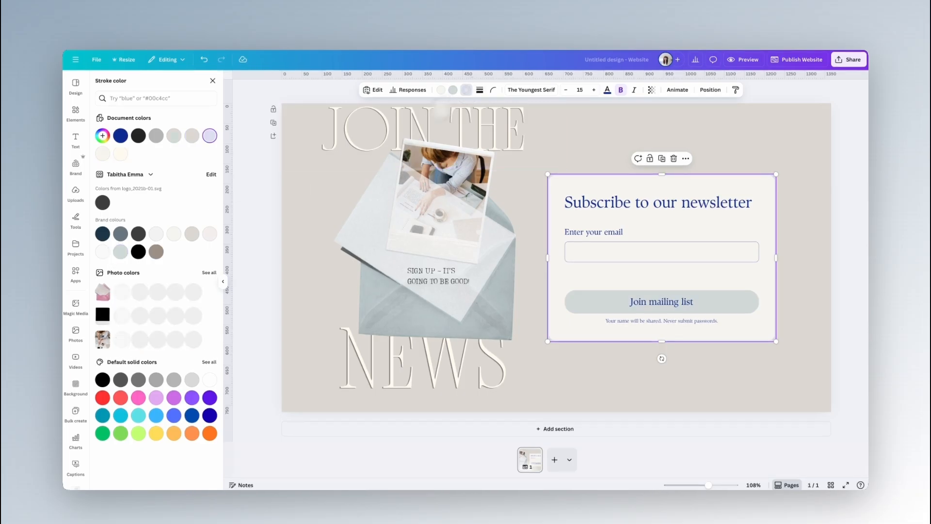
click(156, 251)
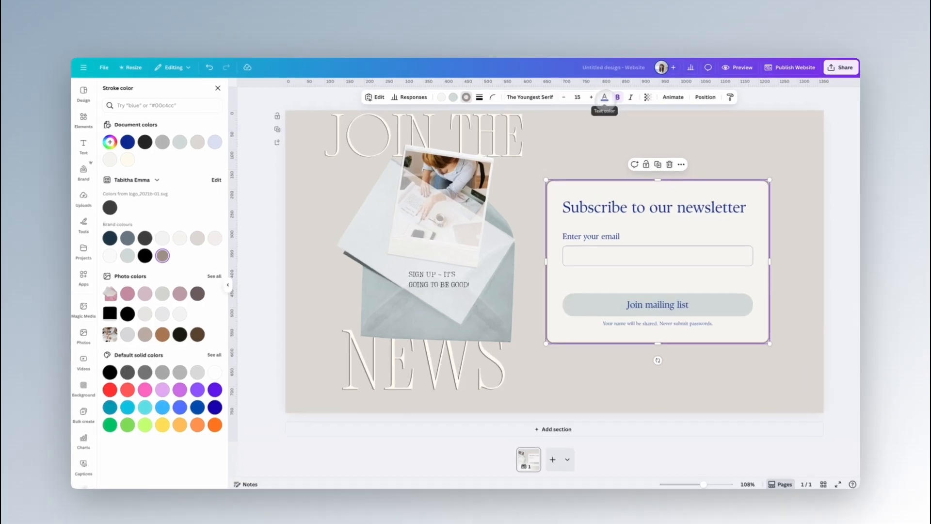
Set the form's text to the dark navy brand colour and its font to IvyPresto Display.
click(605, 97)
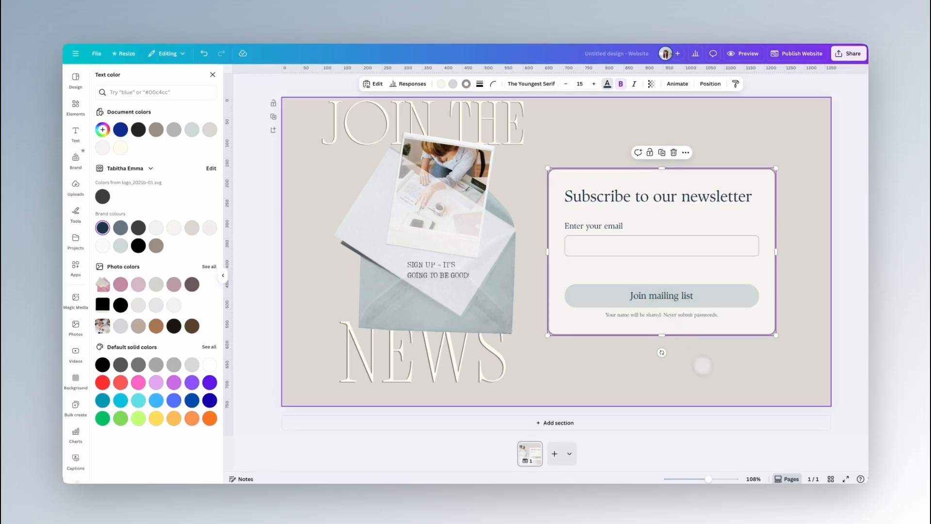
click(711, 372)
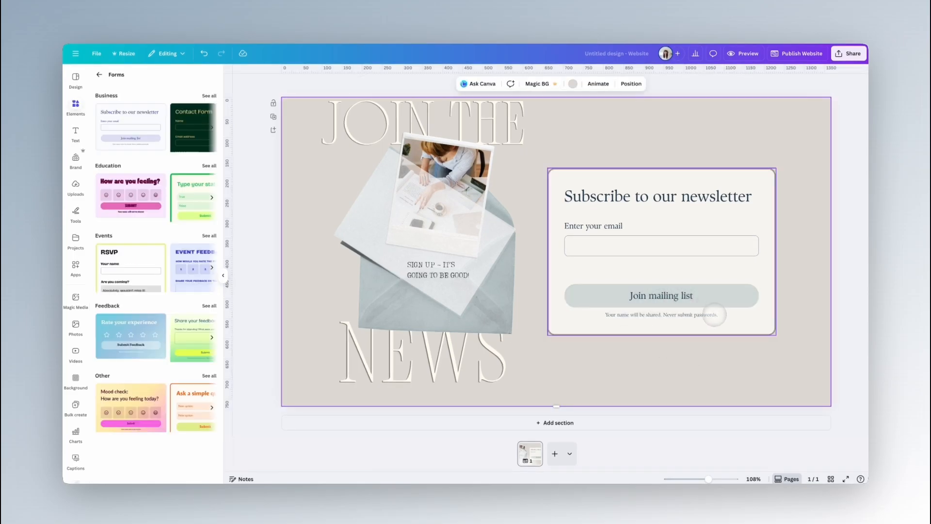
click(710, 203)
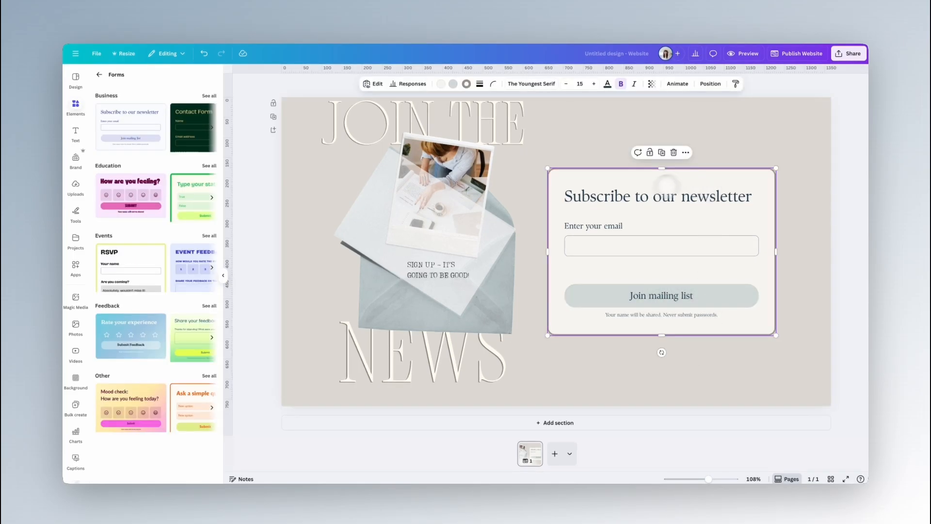
click(531, 84)
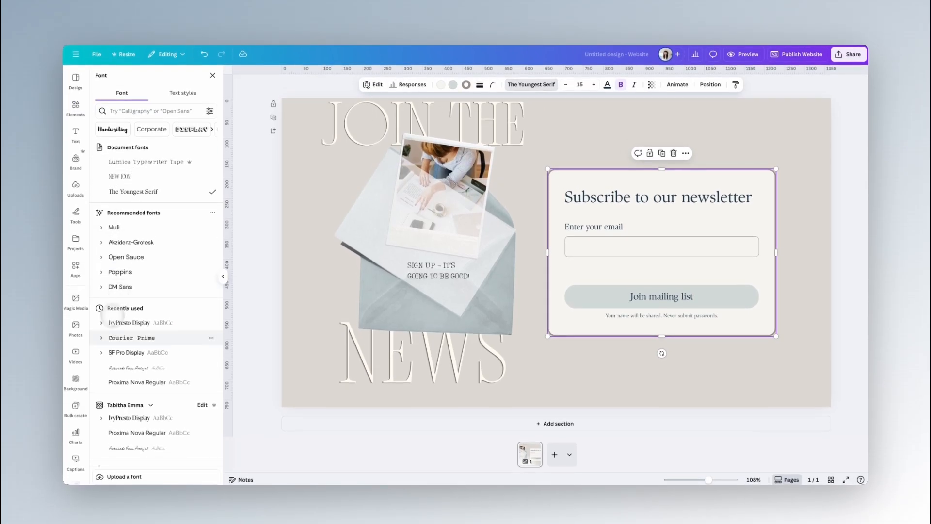
click(115, 320)
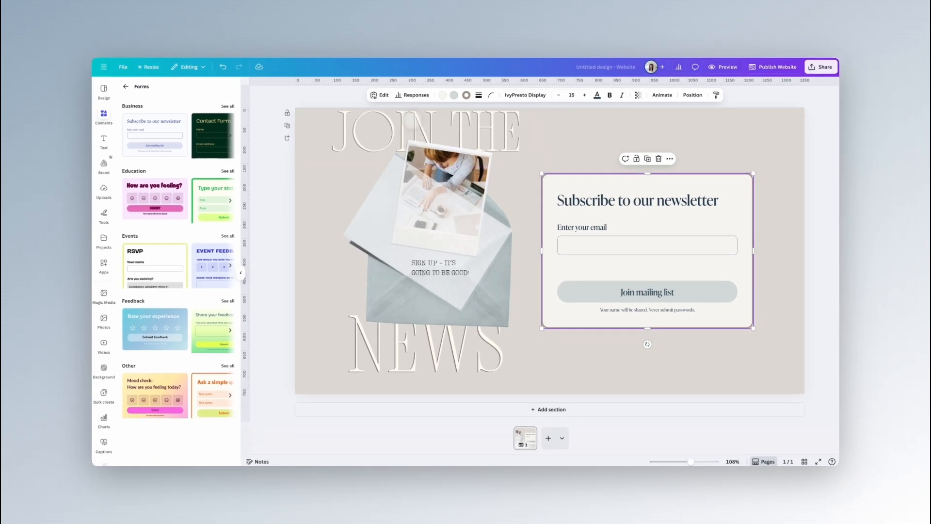
Add a short-answer question labelled "First Name" to the form.
click(380, 95)
click(143, 126)
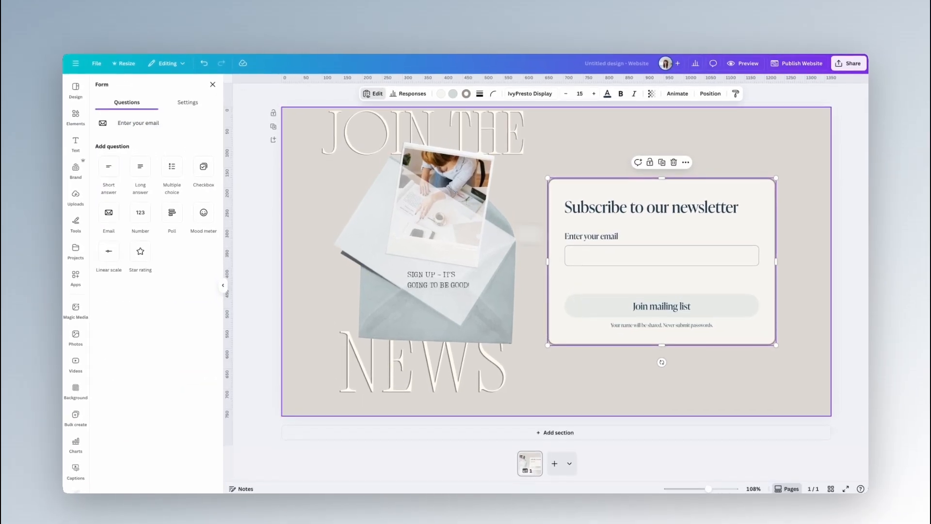
triple_click(192, 127)
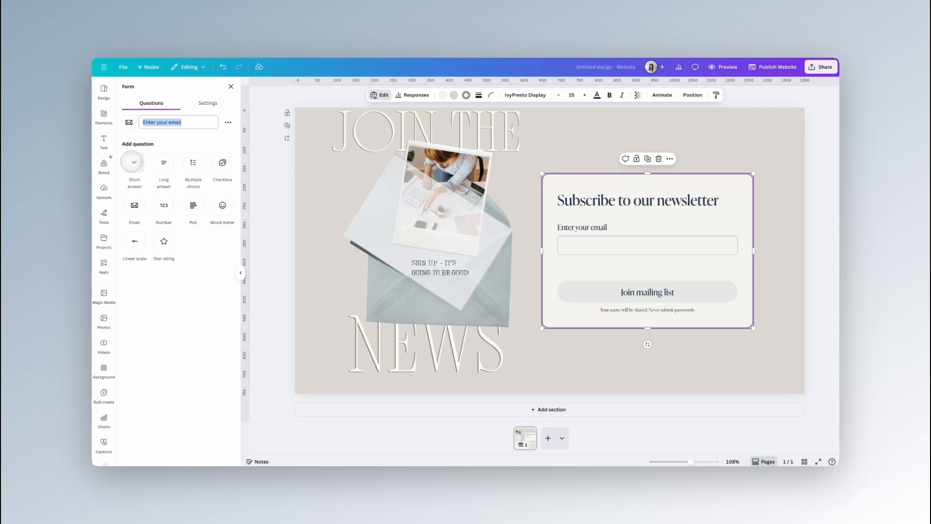
click(135, 162)
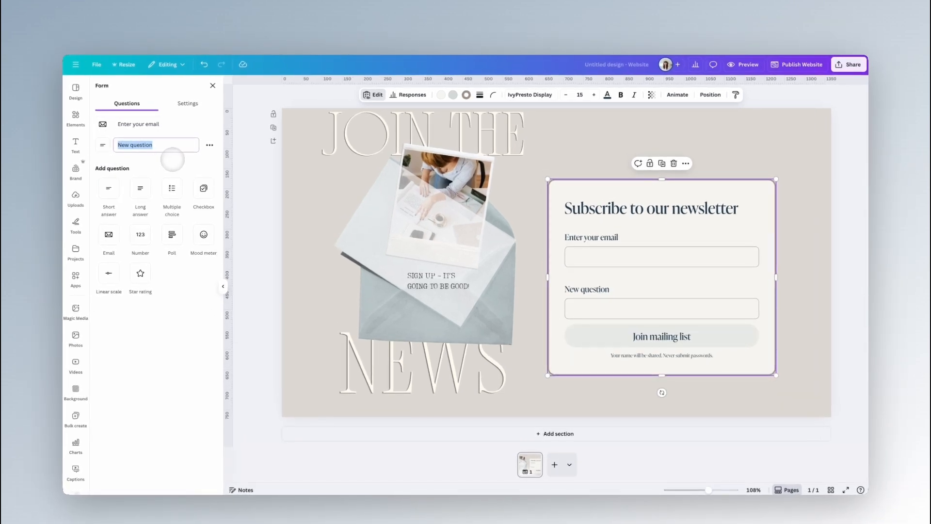
text(First Name)
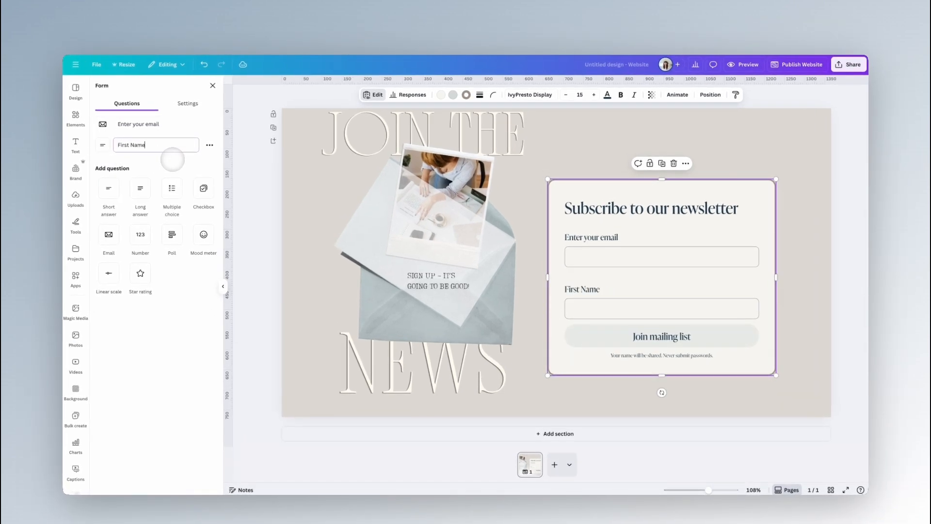
Make both the First Name and the email questions required.
click(209, 145)
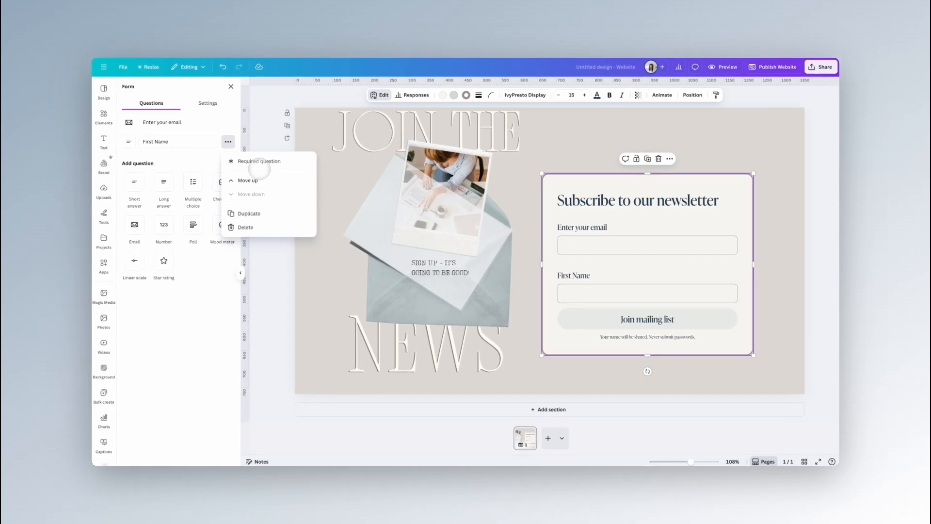
click(260, 161)
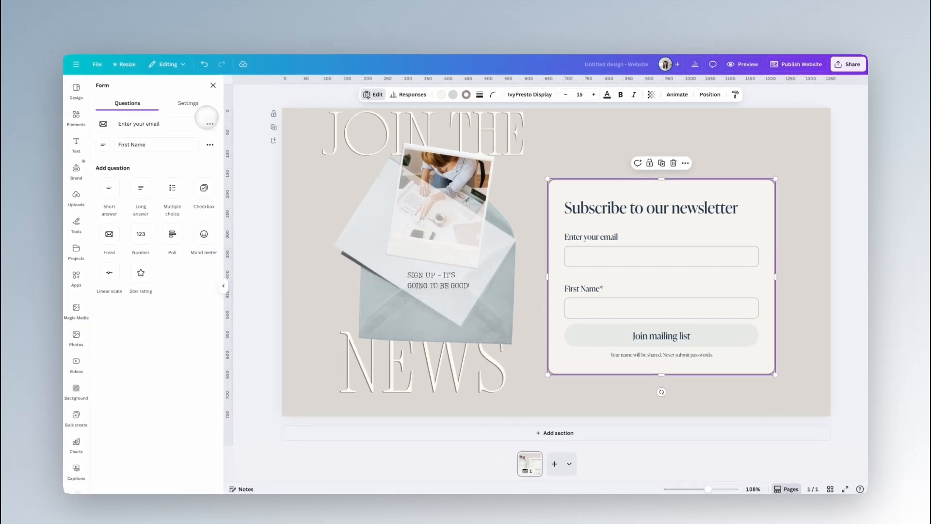
click(228, 122)
click(238, 144)
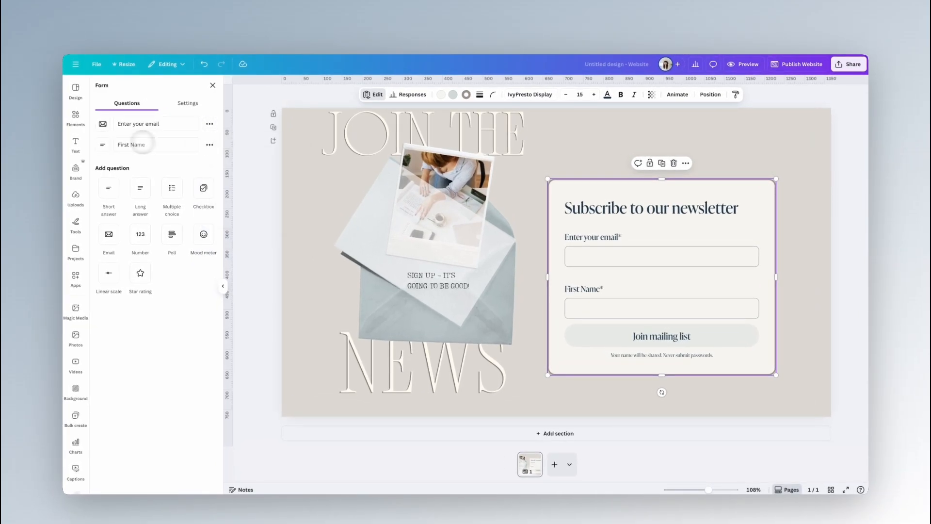
Move the First Name question above the email question.
click(208, 145)
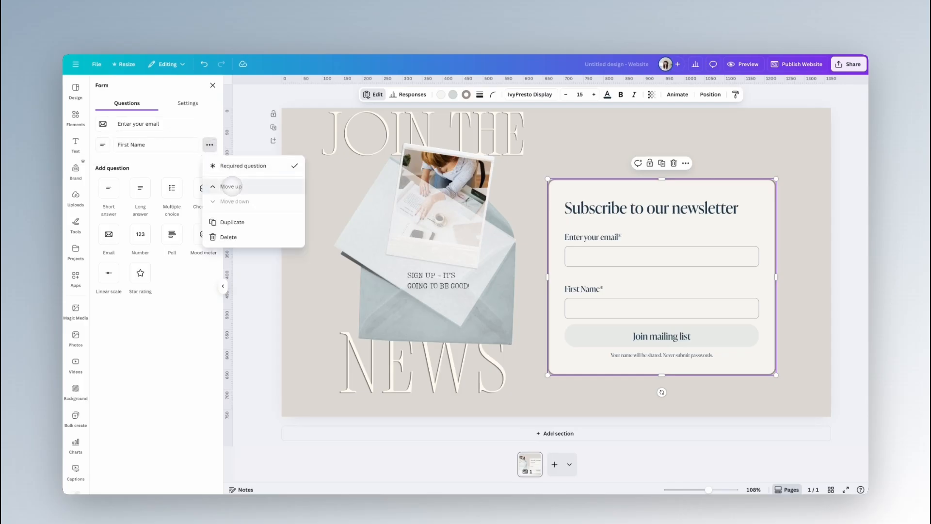
click(231, 186)
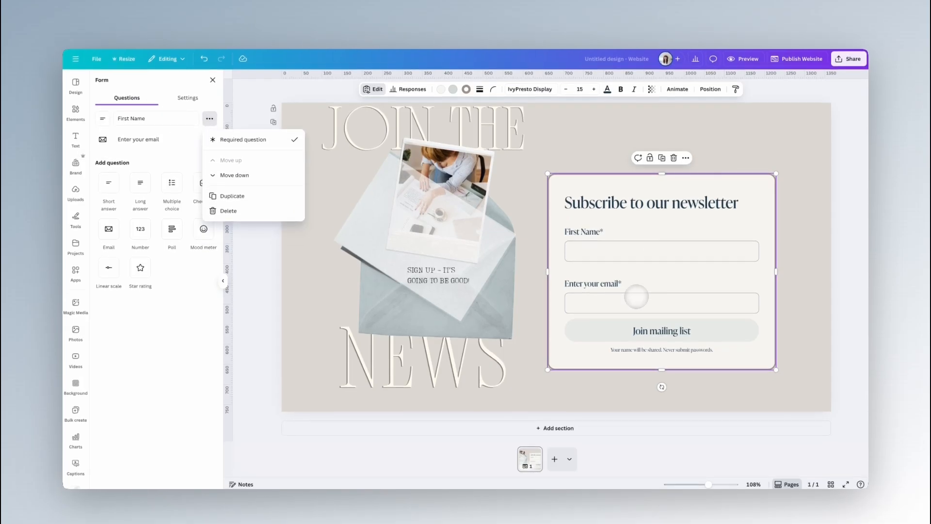
click(183, 142)
Set the form's header text to "Join the News" and its button label to "Sign me up".
click(191, 101)
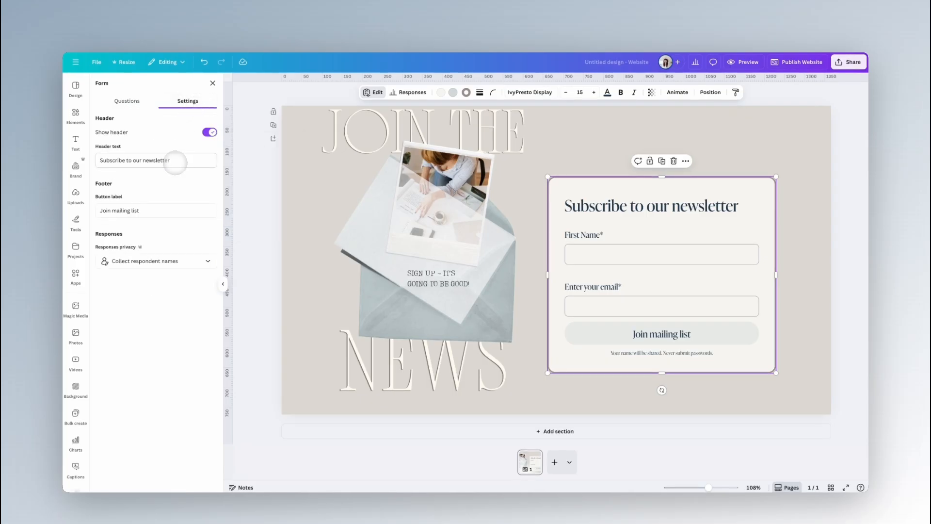
drag(174, 162, 143, 161)
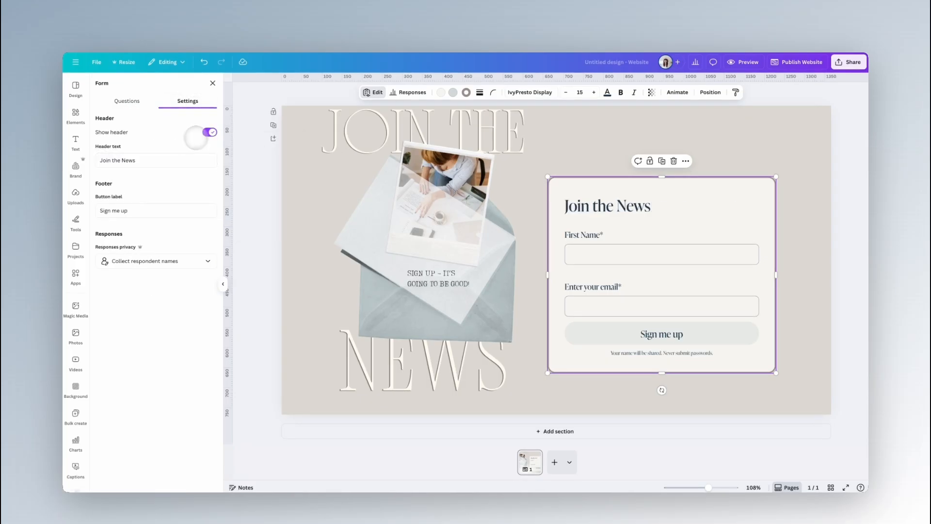
Hide the form's header, restore it and deselect the form.
click(209, 136)
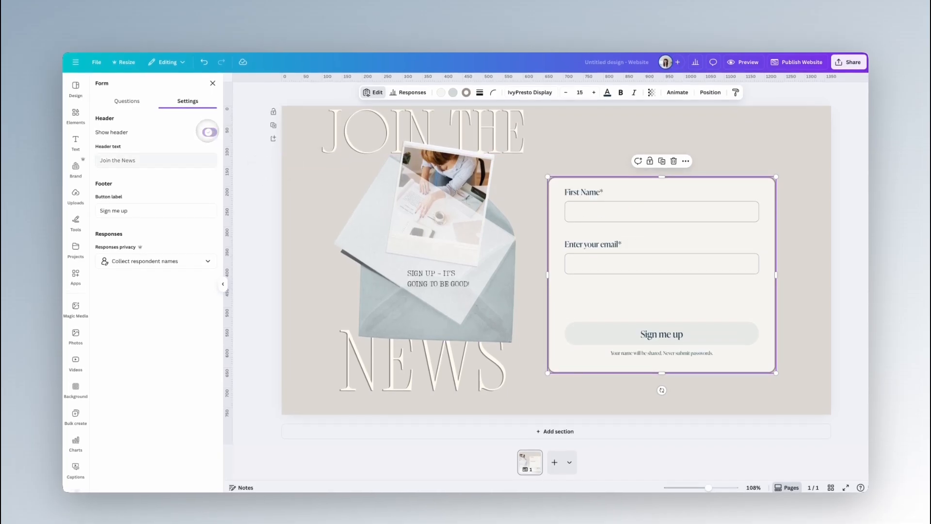
click(209, 132)
click(209, 132)
click(209, 132)
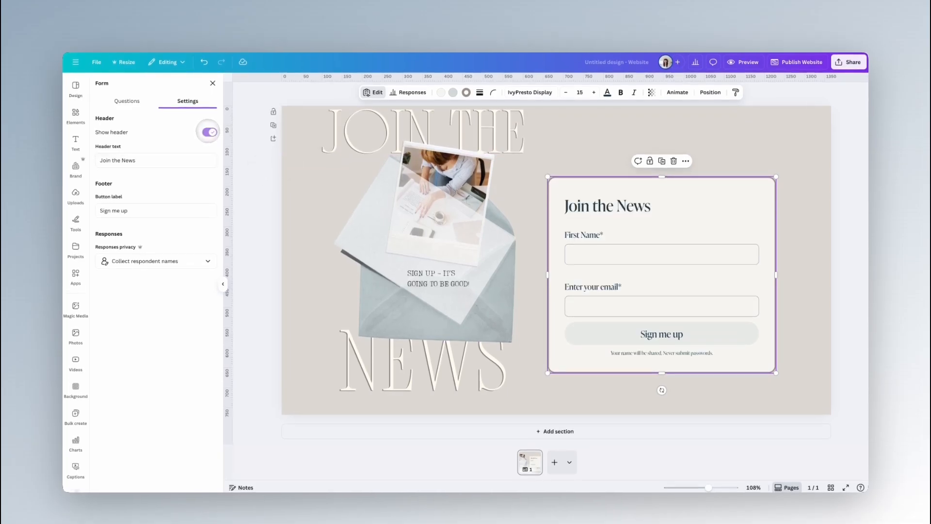
click(828, 222)
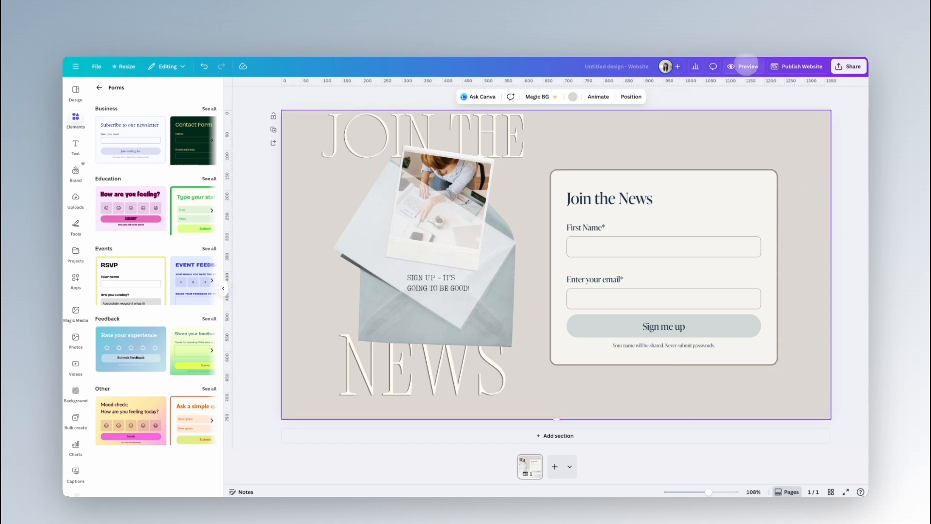
Preview the website in the desktop and mobile layouts, checking how the form stacks on a phone.
click(743, 67)
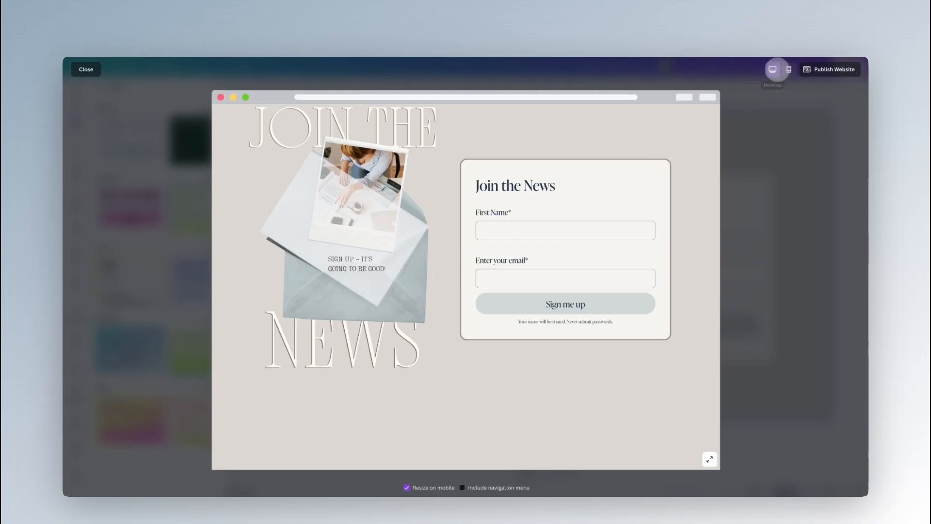
click(789, 69)
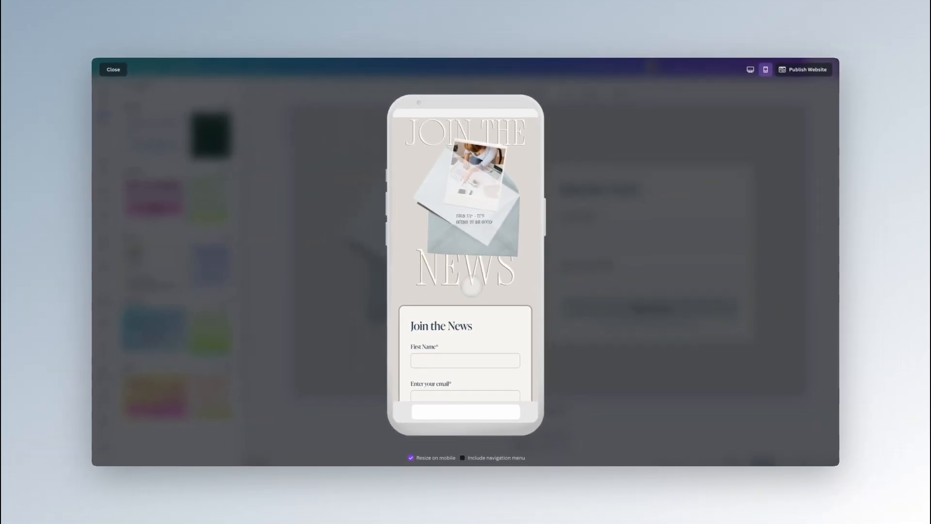
scroll(472, 288, down, 2)
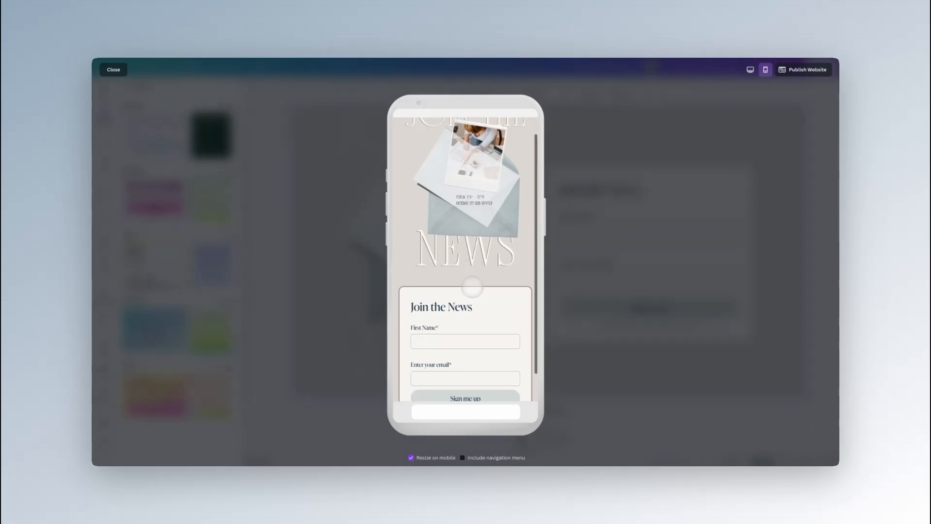
scroll(473, 290, up, 2)
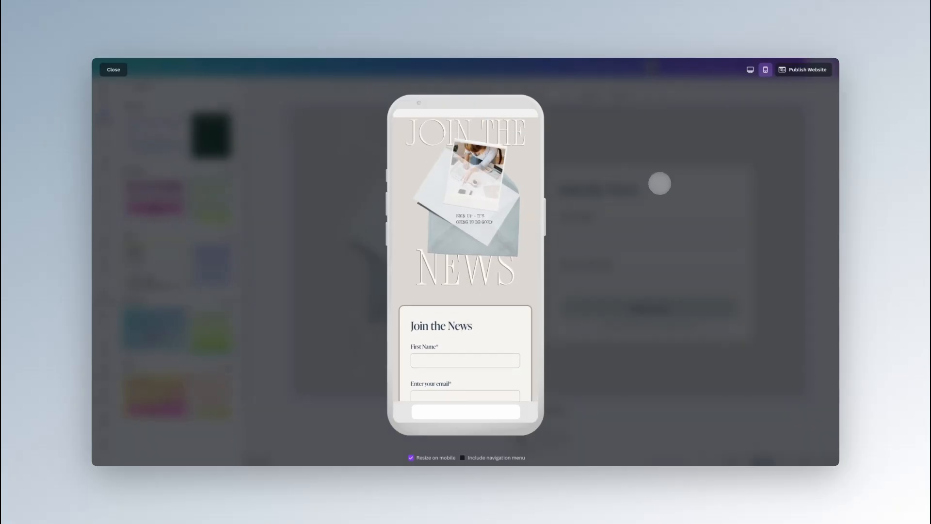
click(751, 69)
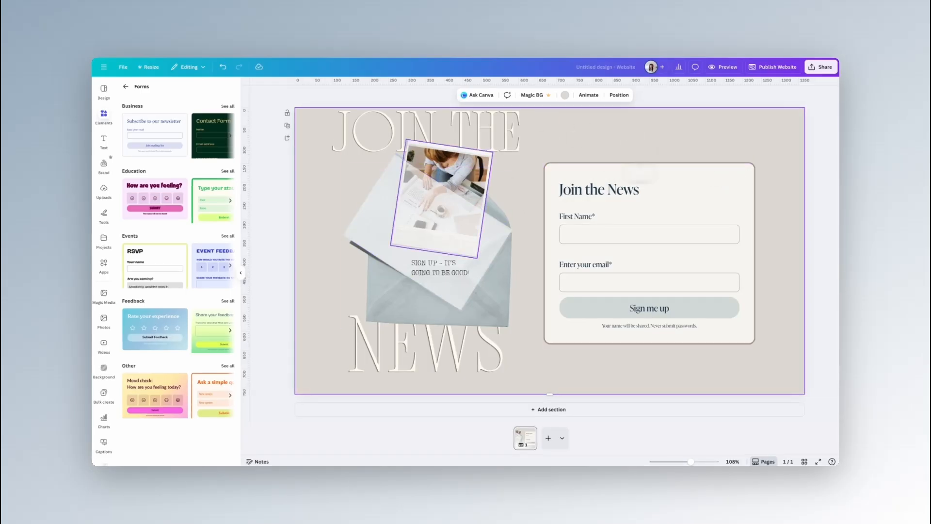
Search the elements for "tape" and add the wrinkled beige tape strip from the photo results to the page.
click(126, 86)
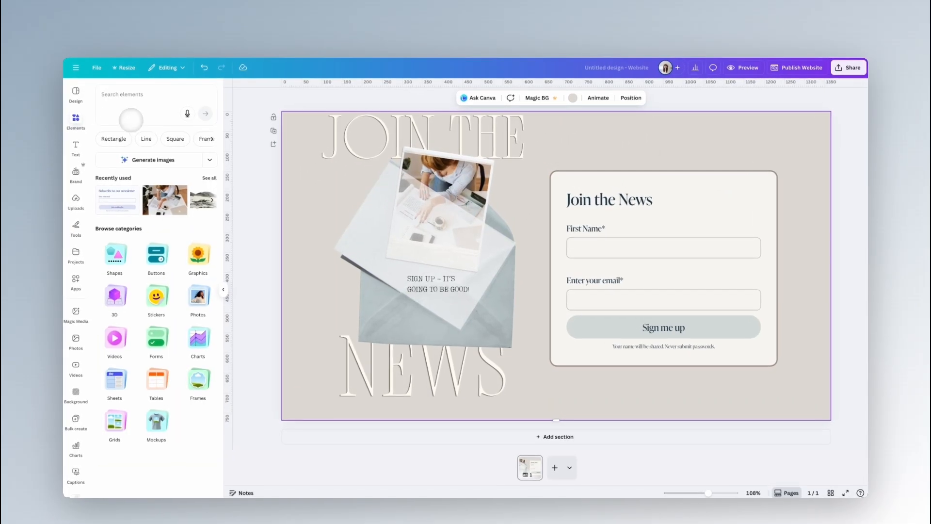
click(120, 95)
text(tape)
key(Return)
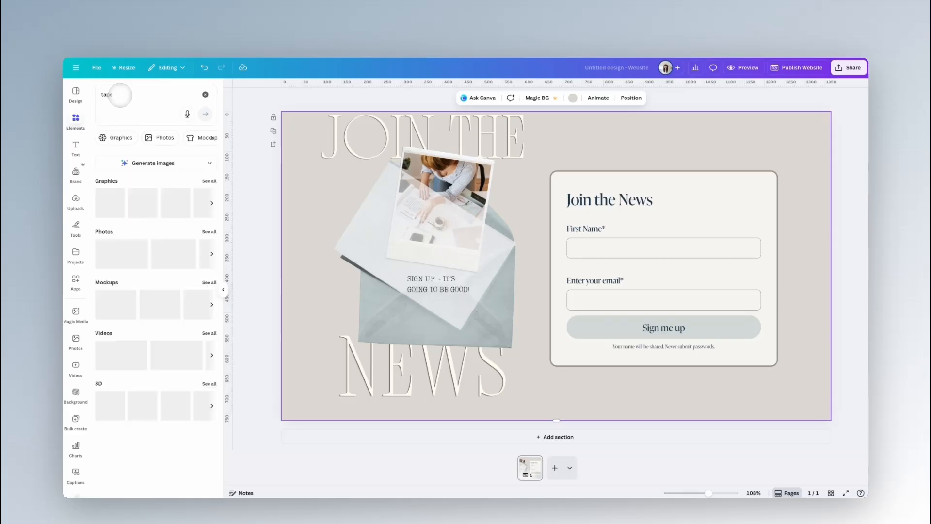
click(121, 252)
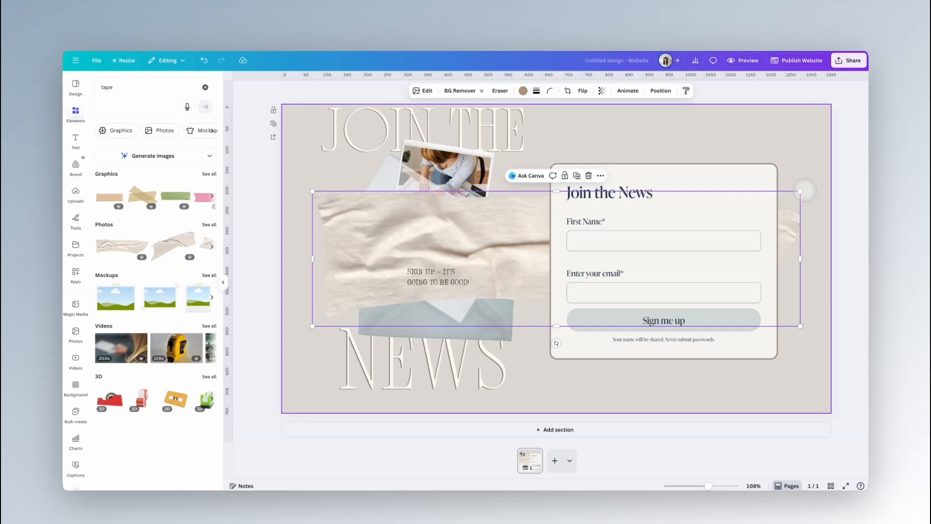
Shrink the tape strip, bring it to the front and tilt it across the form card's upper-right corner.
drag(800, 191, 764, 161)
right_click(766, 160)
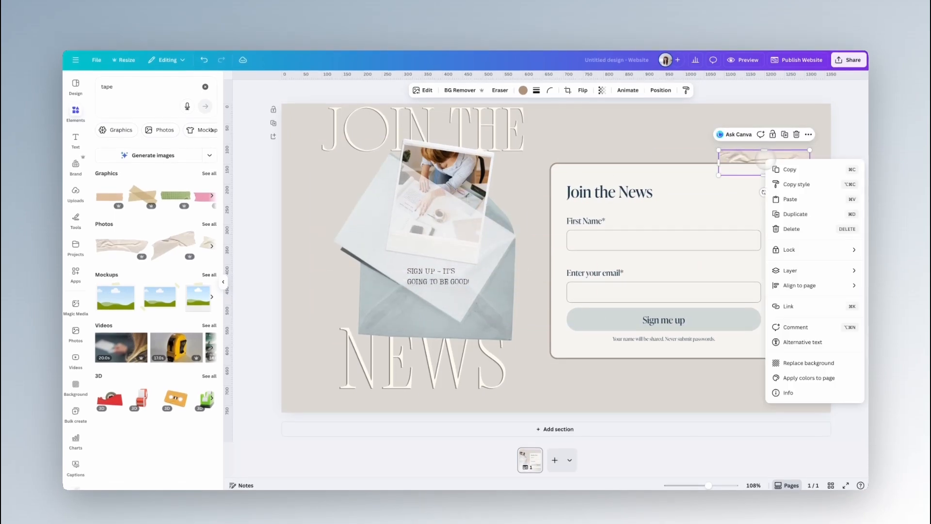
mouse_move(807, 271)
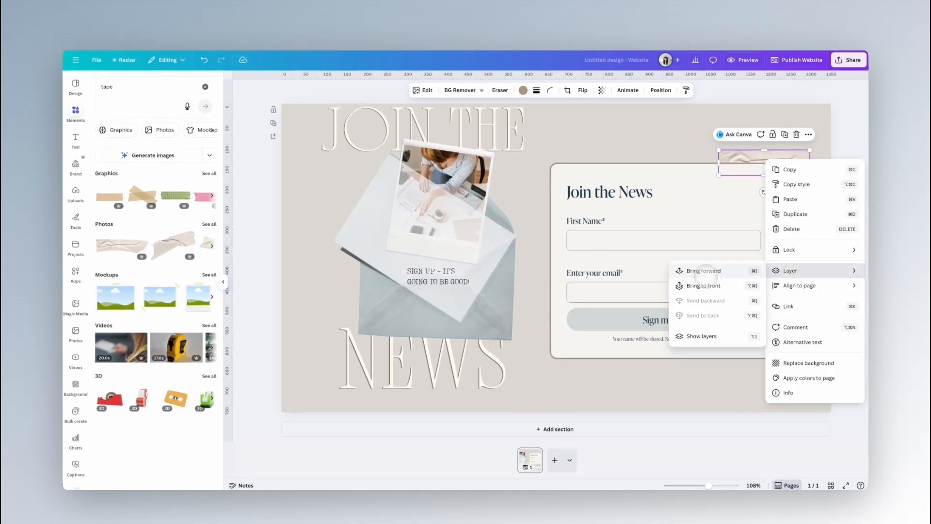
click(703, 285)
drag(718, 176, 766, 219)
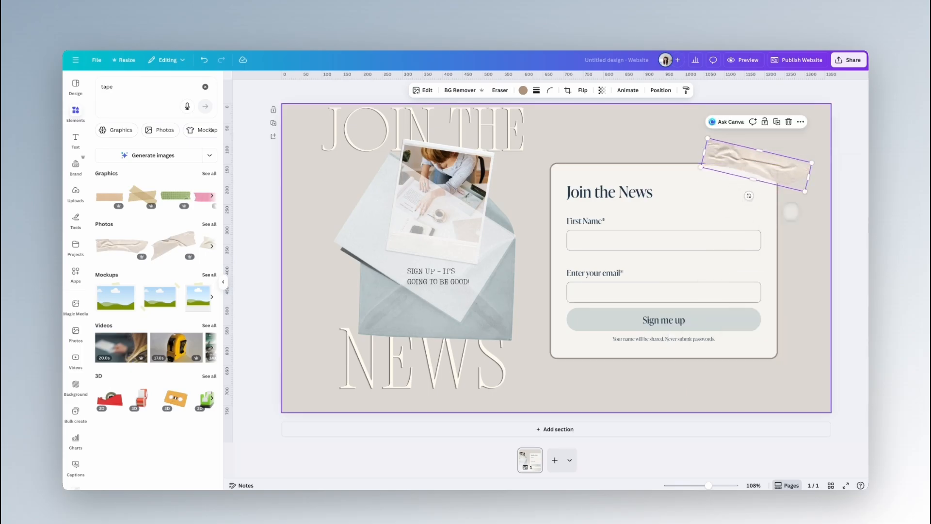
click(809, 197)
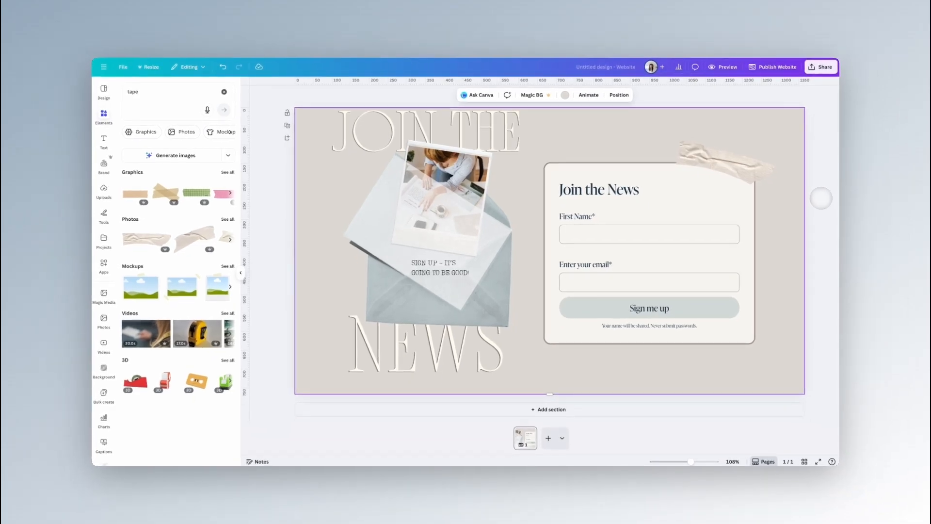
Shift the envelope artwork and "Join the News" lettering slightly down and left together, and start publishing the website.
drag(322, 94, 508, 372)
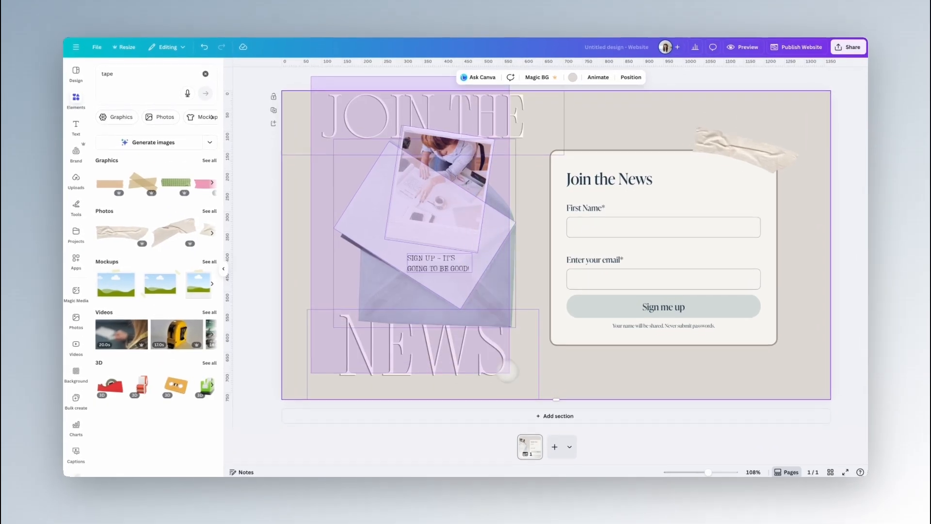
click(641, 382)
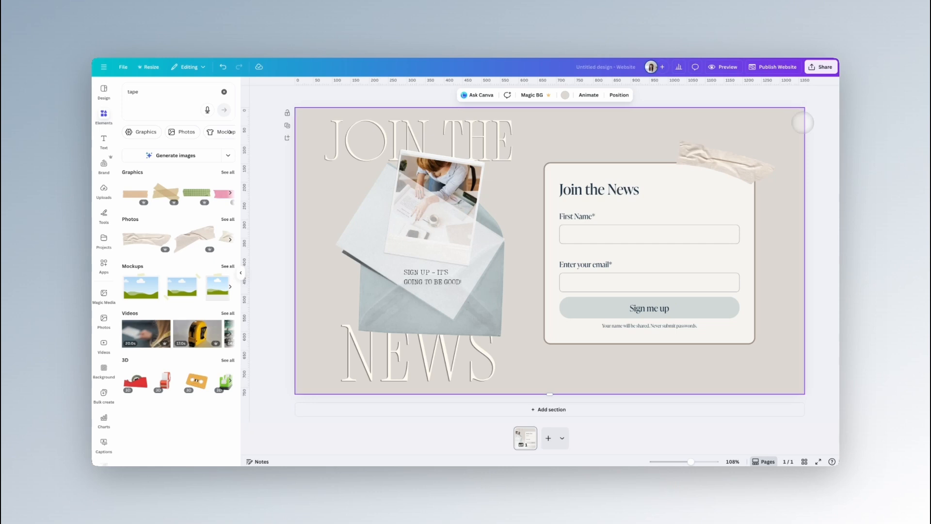
click(785, 67)
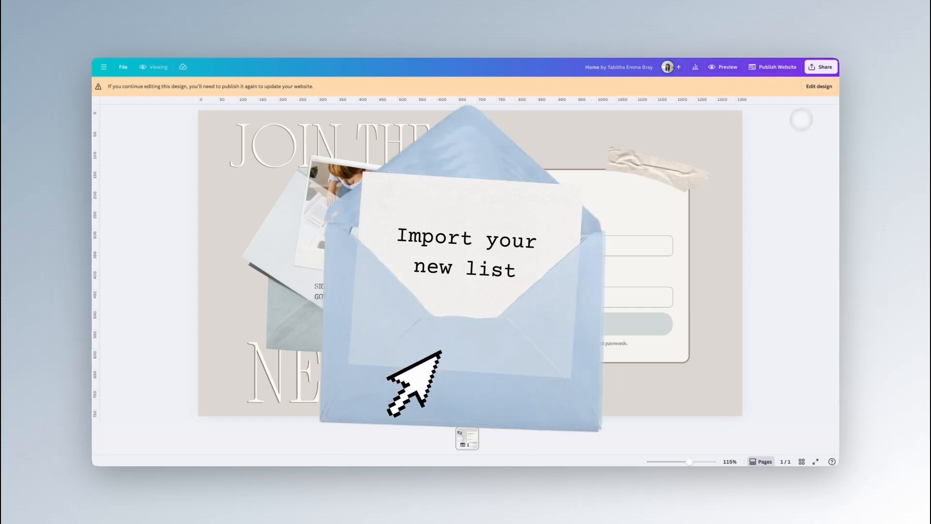
Reopen the published design for editing and link the sign-up form's responses to a sheet.
click(818, 87)
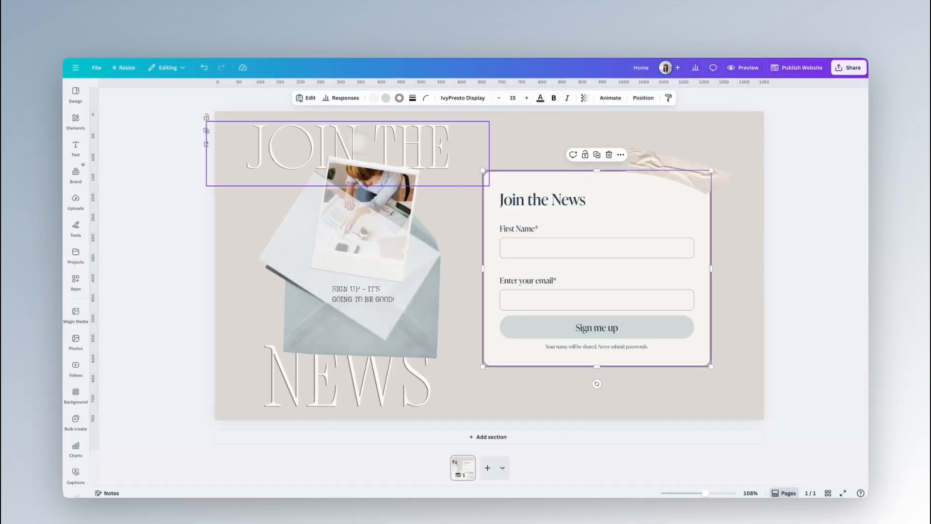
click(341, 98)
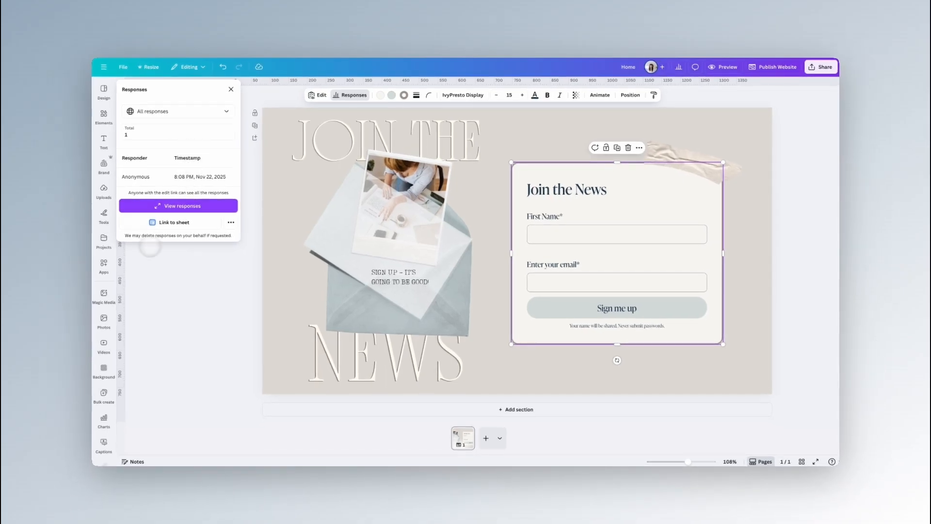
click(165, 221)
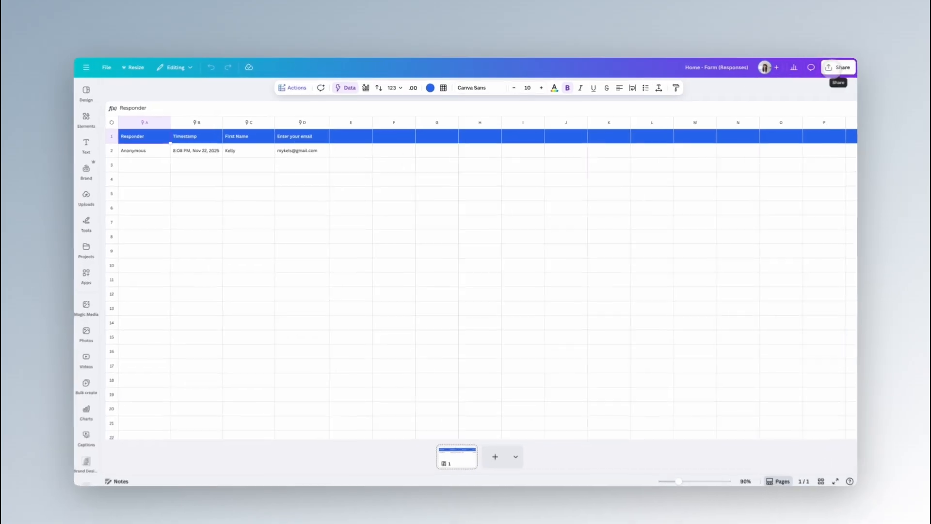
Download the form responses sheet as a CSV file.
click(838, 67)
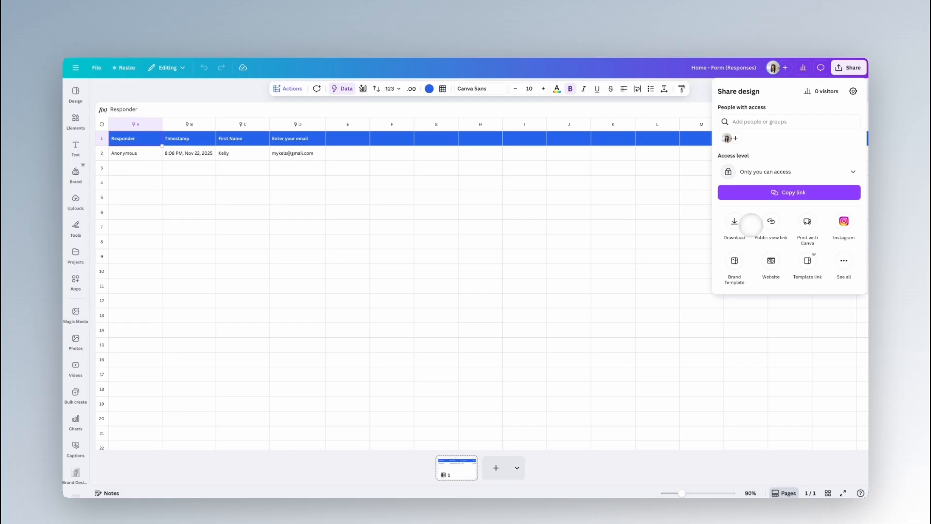
click(742, 223)
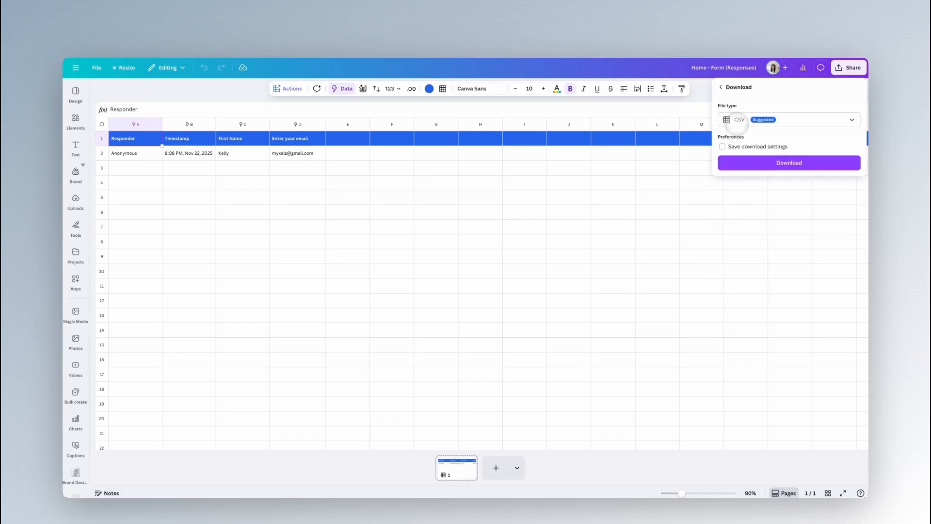
click(773, 163)
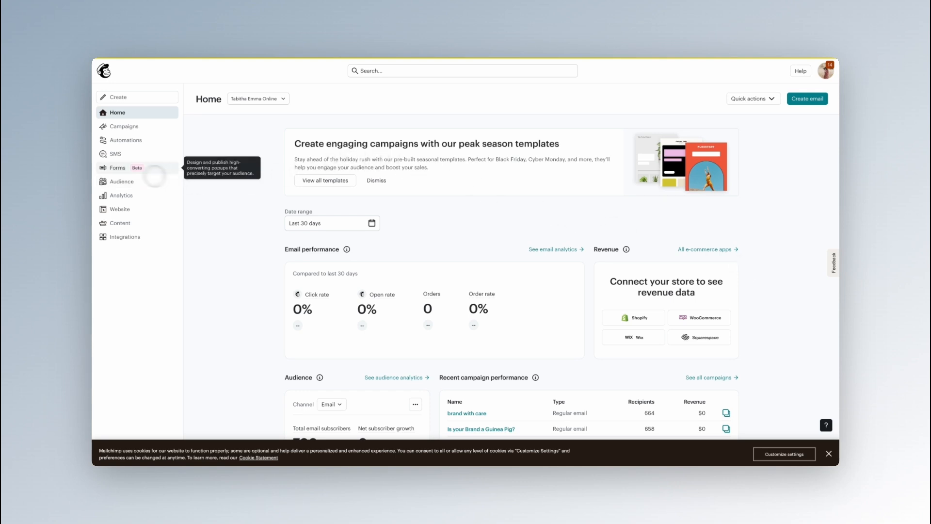
Switch to Mailchimp, search its integrations for "canva" and open the Canva integration's details.
click(120, 237)
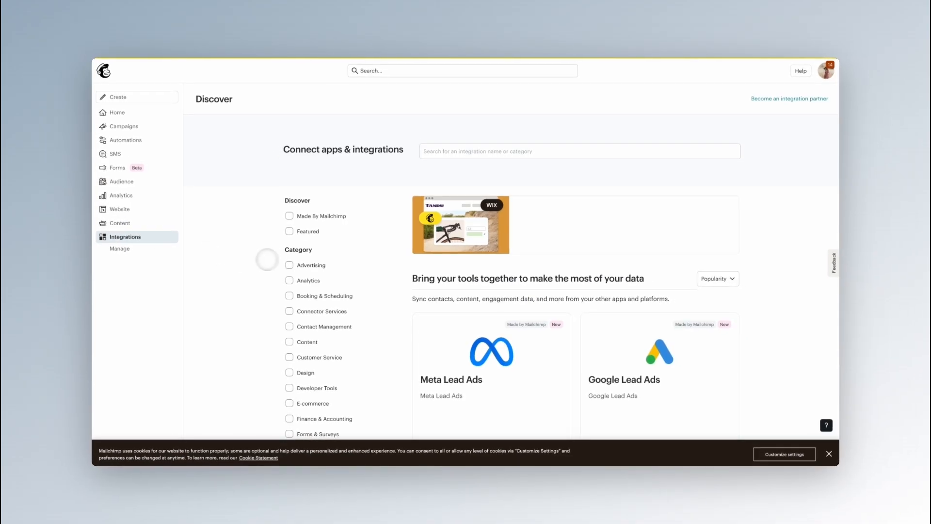
scroll(318, 290, down, 10)
scroll(332, 297, up, 10)
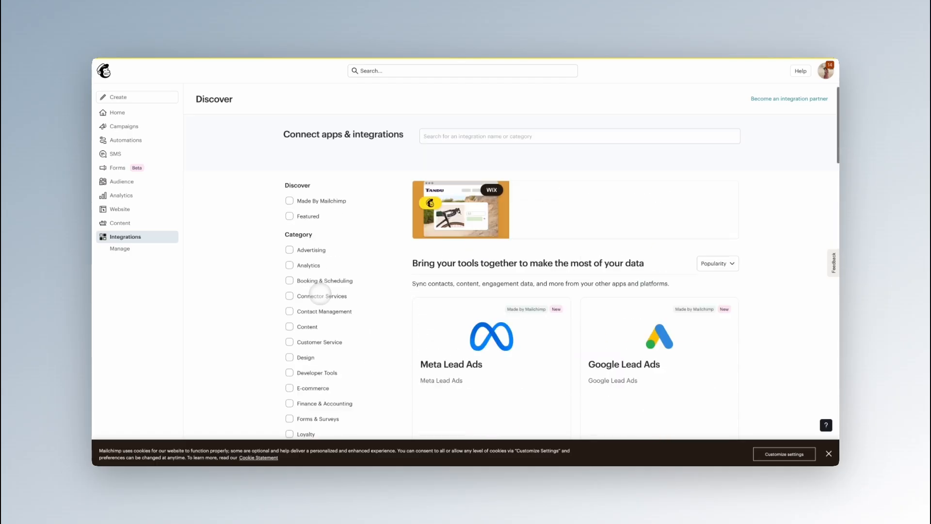
click(437, 151)
text(c)
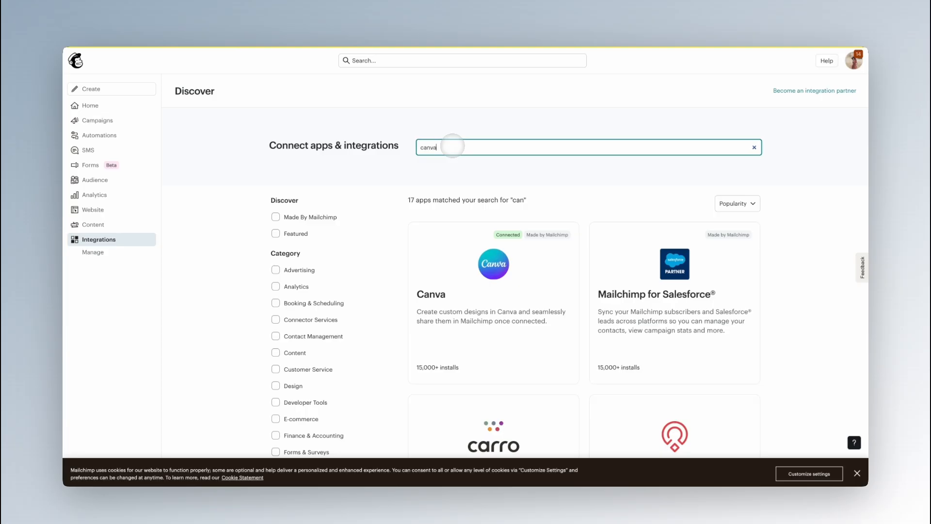
text(anva)
click(487, 269)
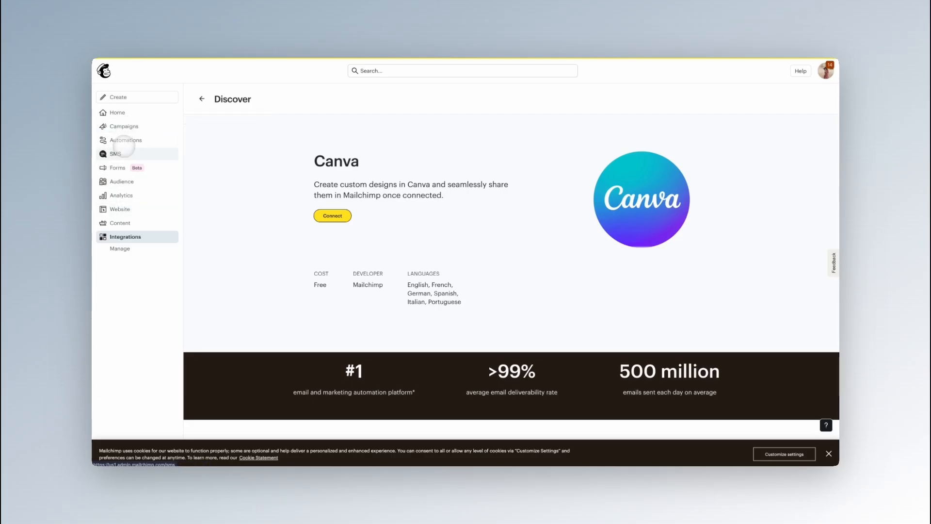
Start a contact import into the Mailchimp audience, using file upload as the method.
click(122, 181)
click(797, 97)
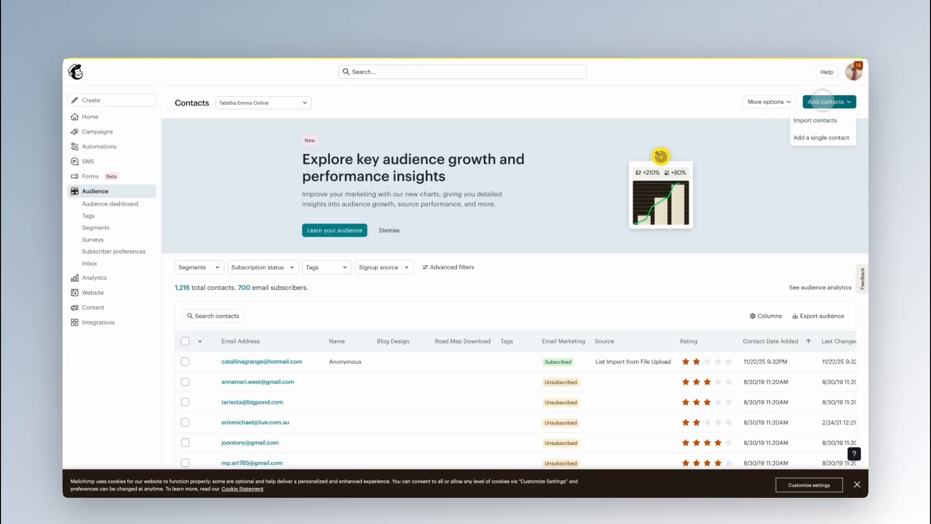
click(817, 121)
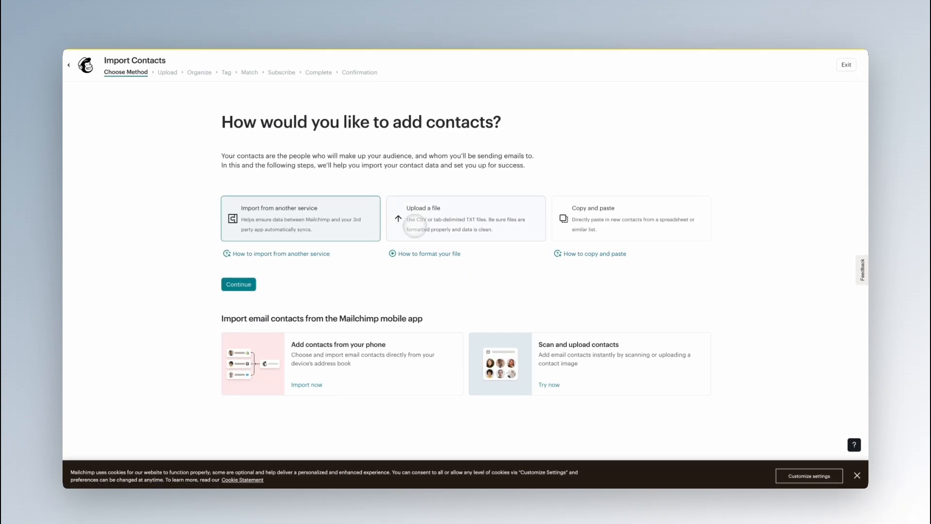
click(416, 221)
click(243, 284)
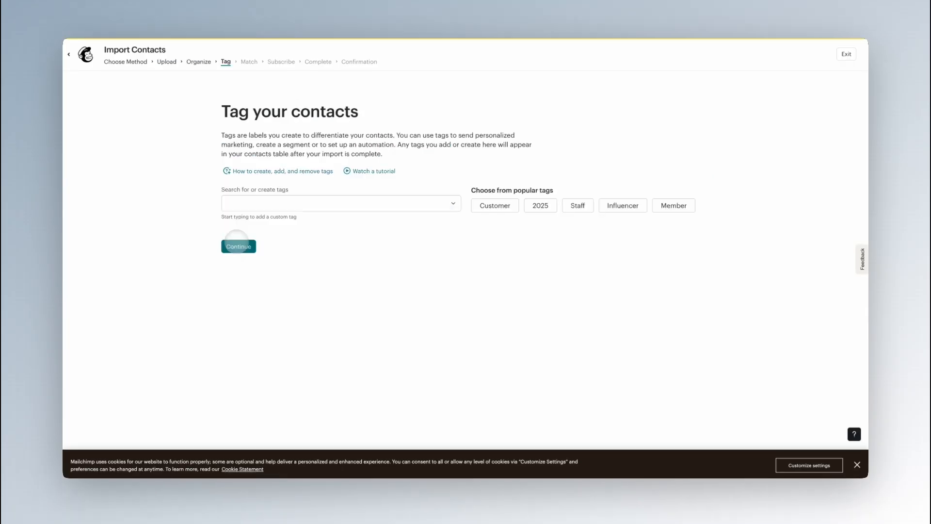
Leave the contacts untagged, import them with the email marketing status Subscribed and complete the import.
click(238, 246)
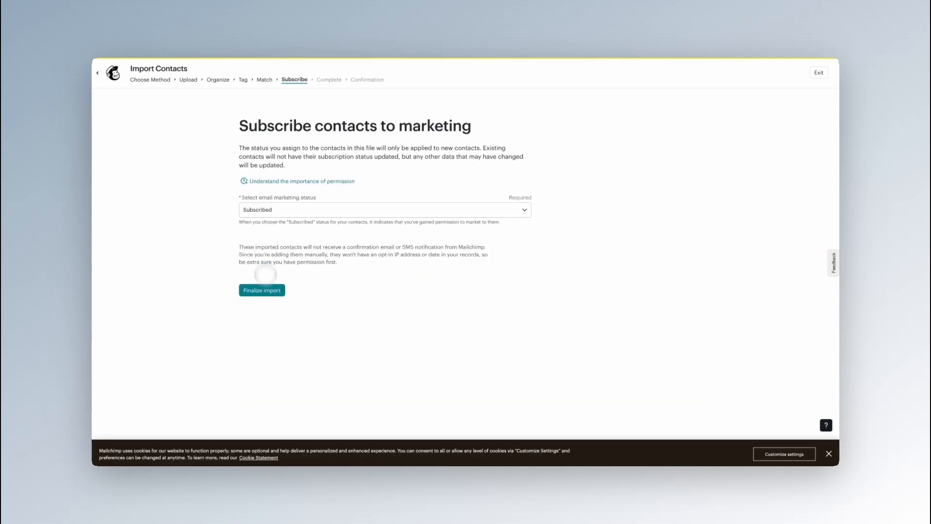
click(262, 290)
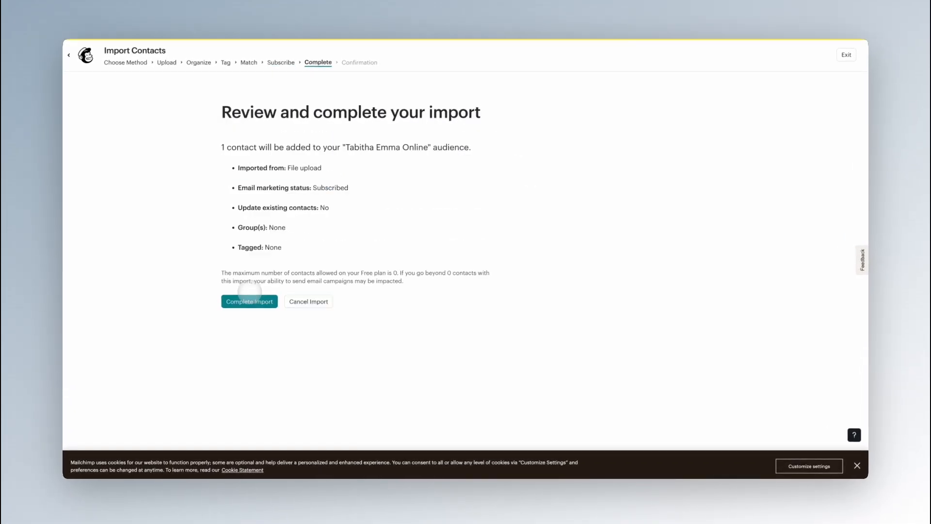
click(250, 293)
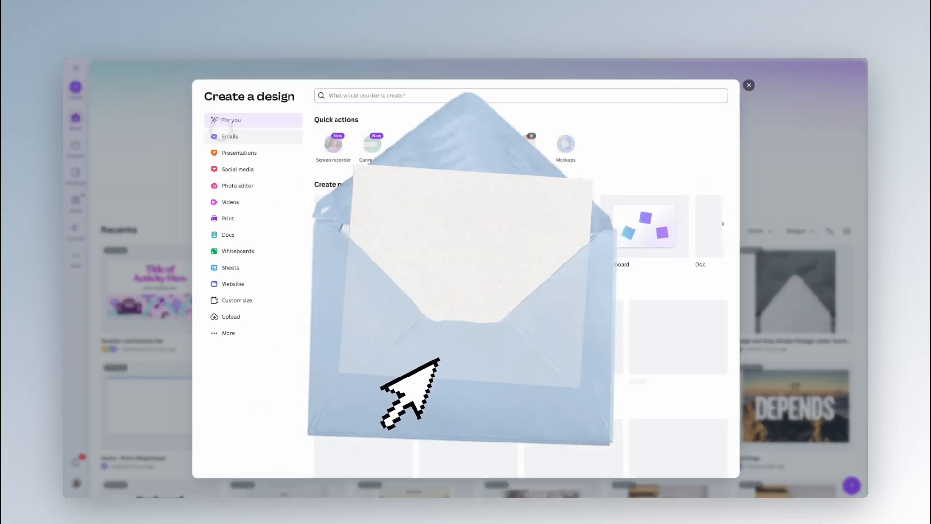
Switch to Canva, browse the full email template collection and open the light blue "Your neighbours are making moves" template.
click(238, 135)
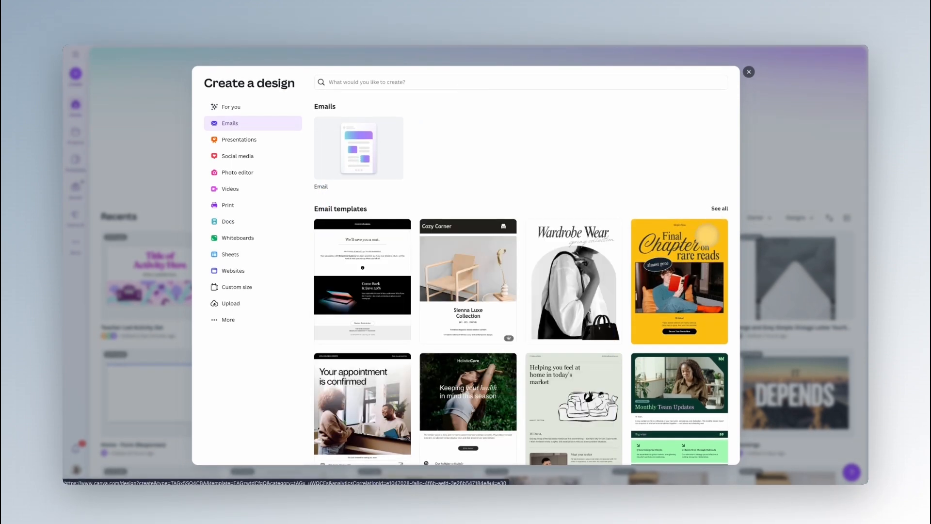
click(719, 209)
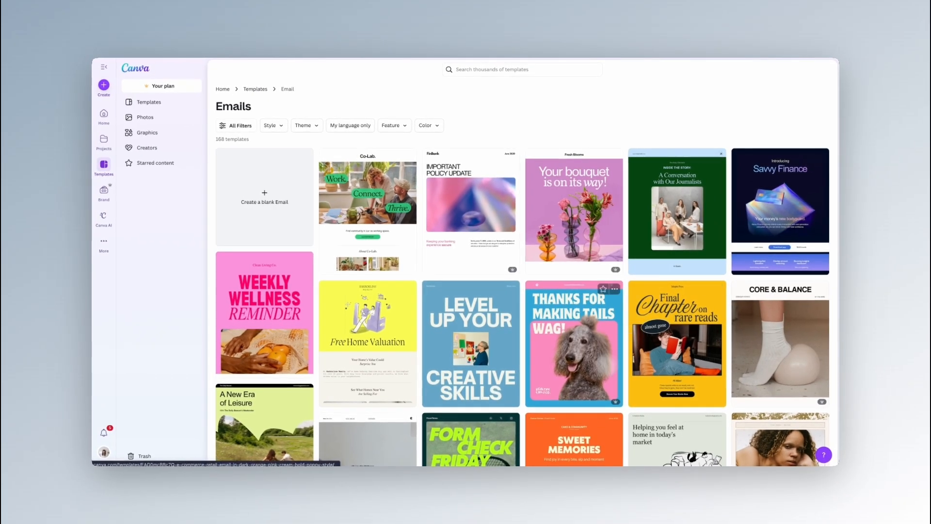
scroll(575, 339, down, 20)
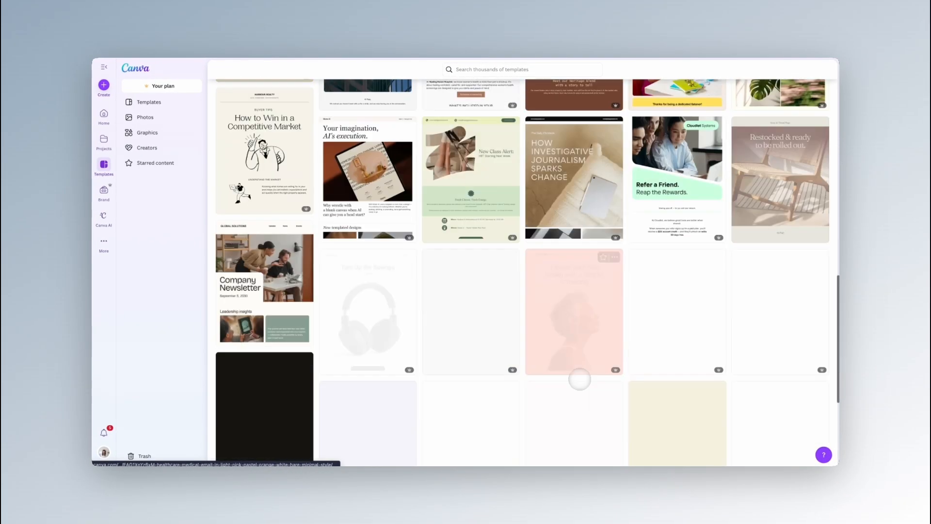
scroll(574, 363, down, 8)
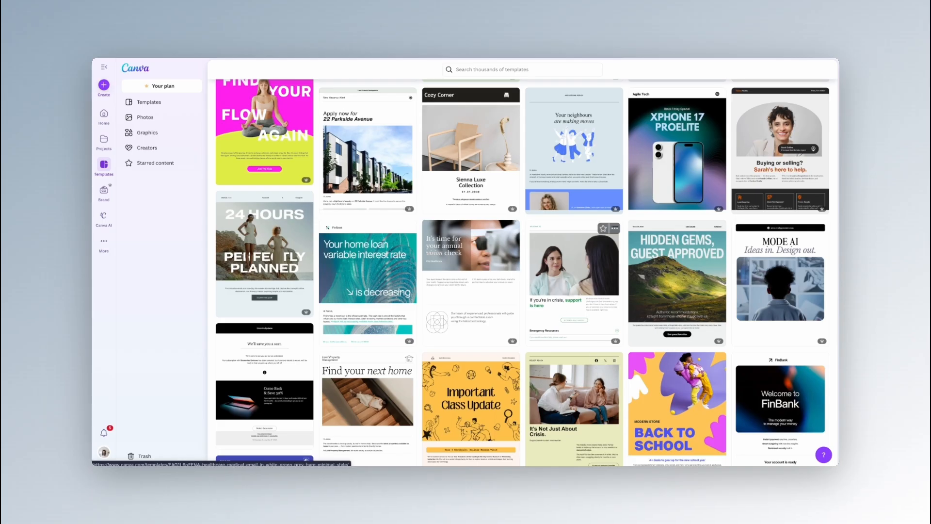
scroll(552, 291, down, 10)
scroll(553, 290, up, 20)
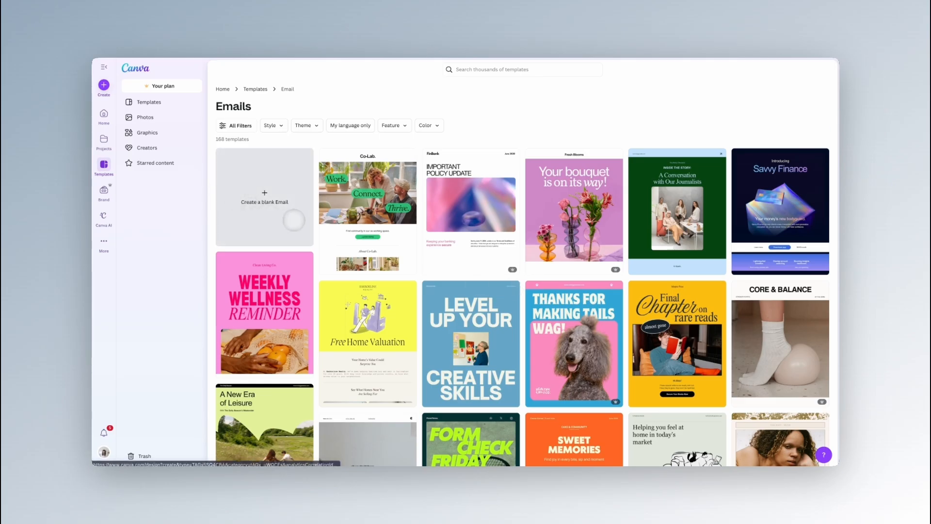
scroll(580, 307, down, 2)
scroll(581, 307, down, 5)
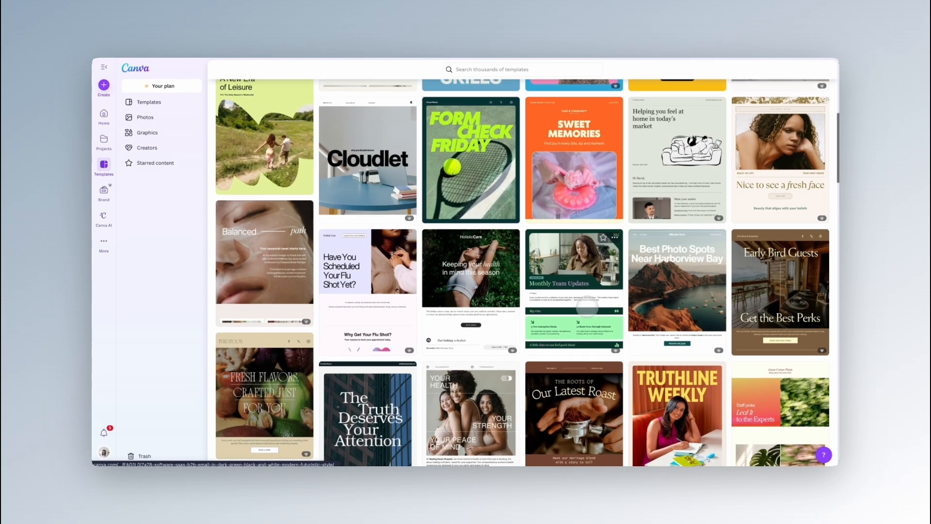
scroll(580, 307, up, 5)
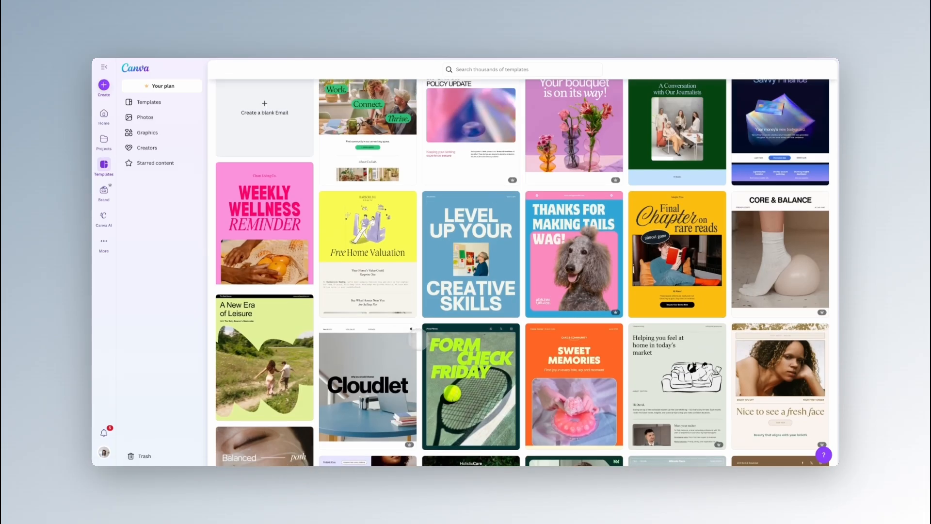
scroll(412, 330, down, 5)
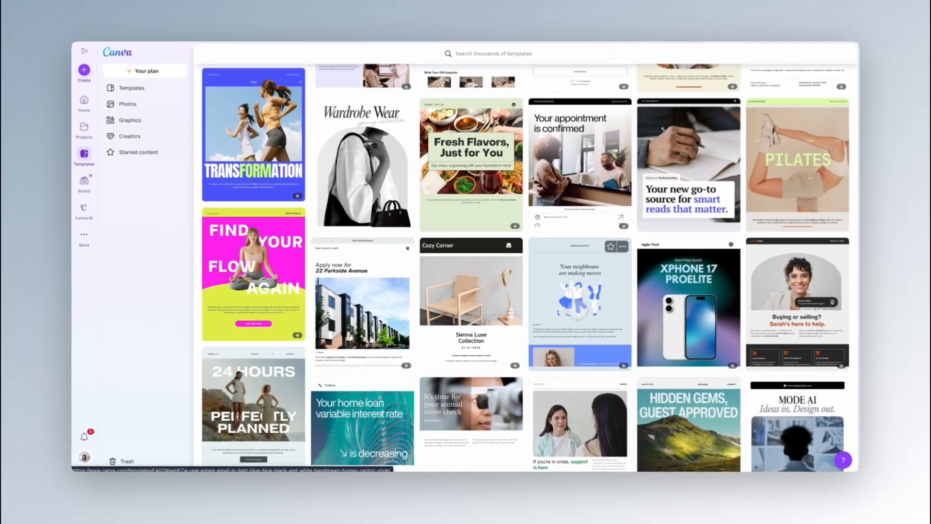
click(579, 310)
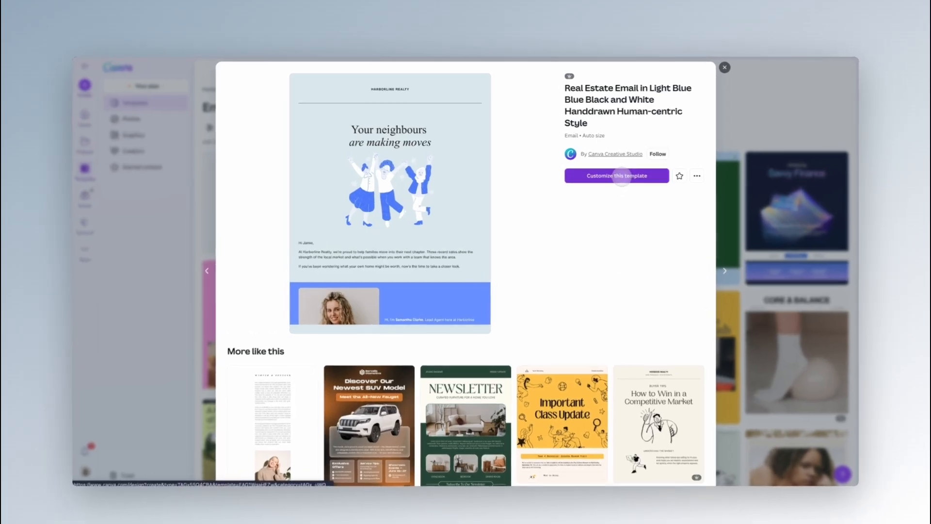
Customize the light blue real estate email template and change its background to the off-white brand colour.
click(613, 171)
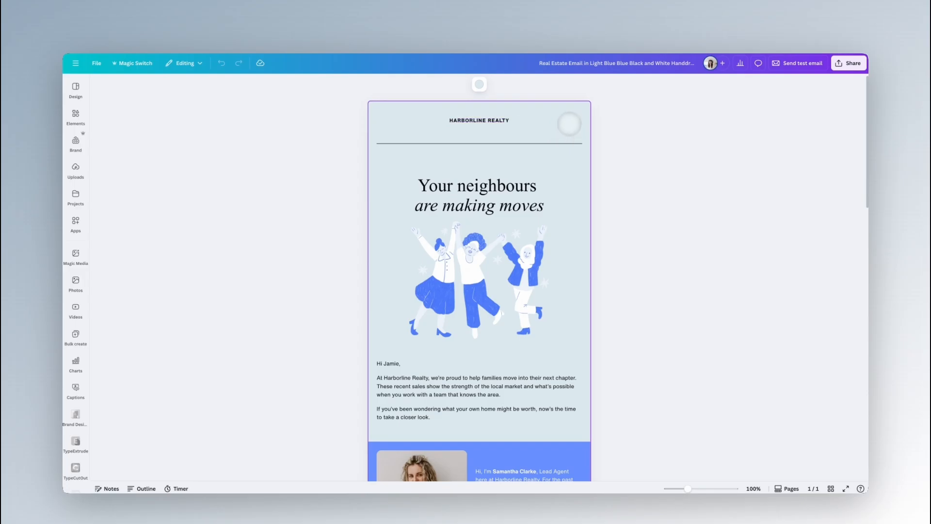
click(478, 90)
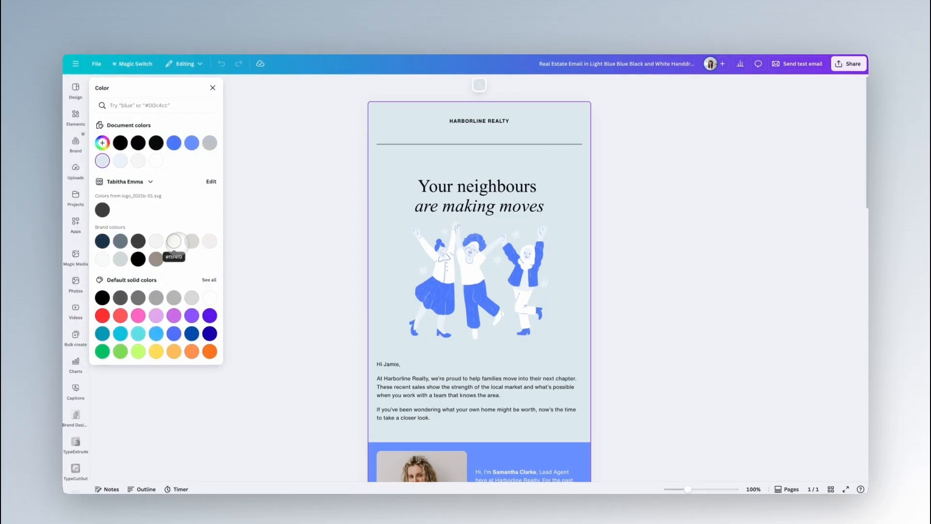
click(173, 241)
click(515, 118)
click(509, 120)
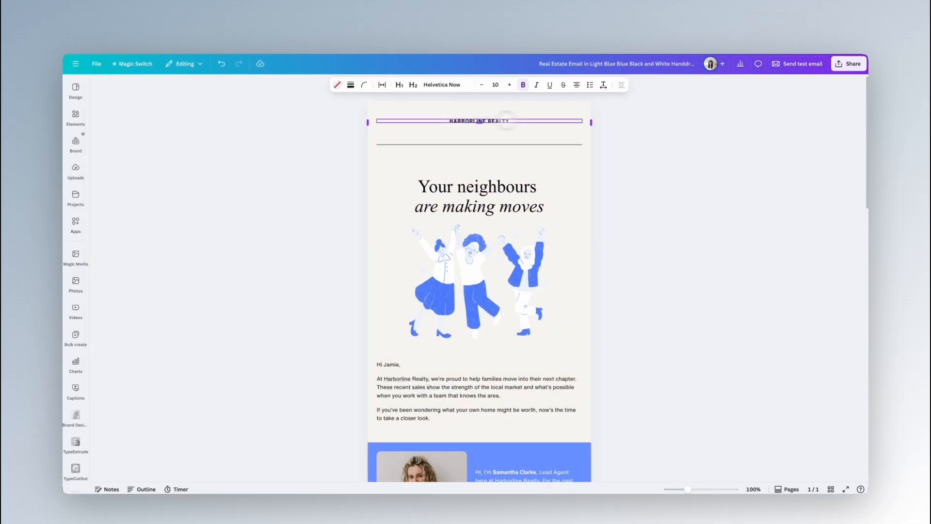
click(460, 144)
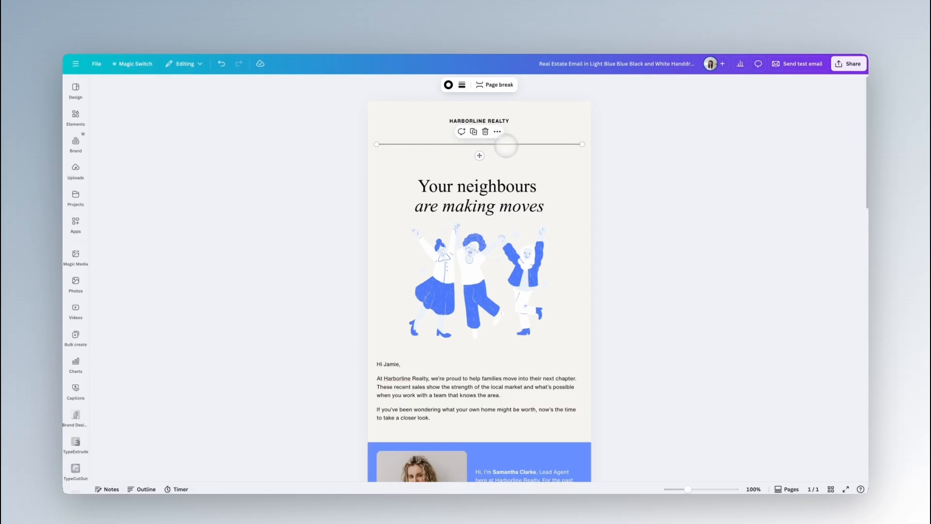
click(514, 154)
Set the two-line "Your neighbours are making moves" headline to the Heading 1 style and open its font choices.
drag(551, 208, 368, 188)
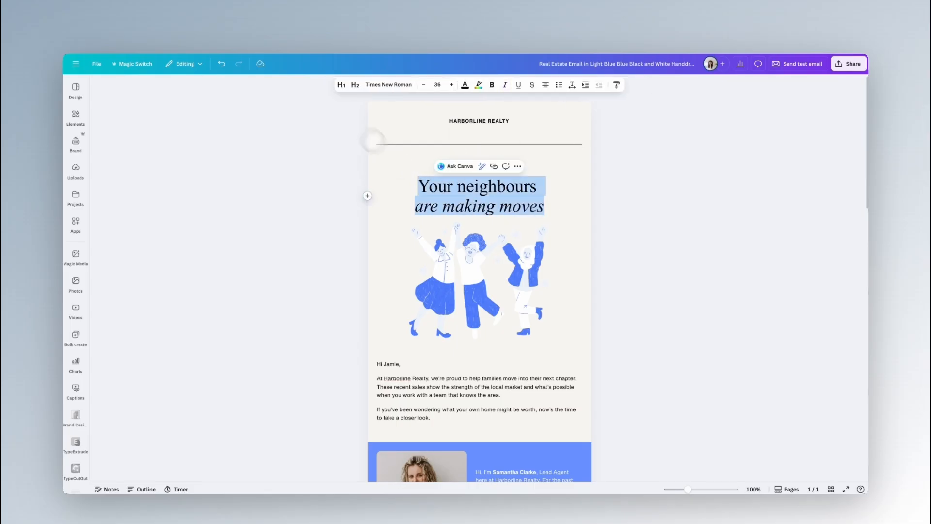
click(355, 85)
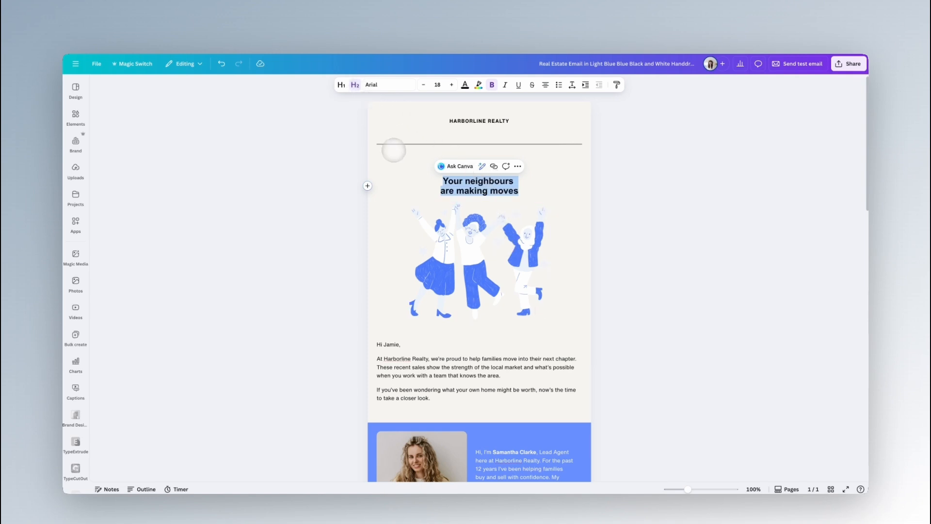
click(341, 85)
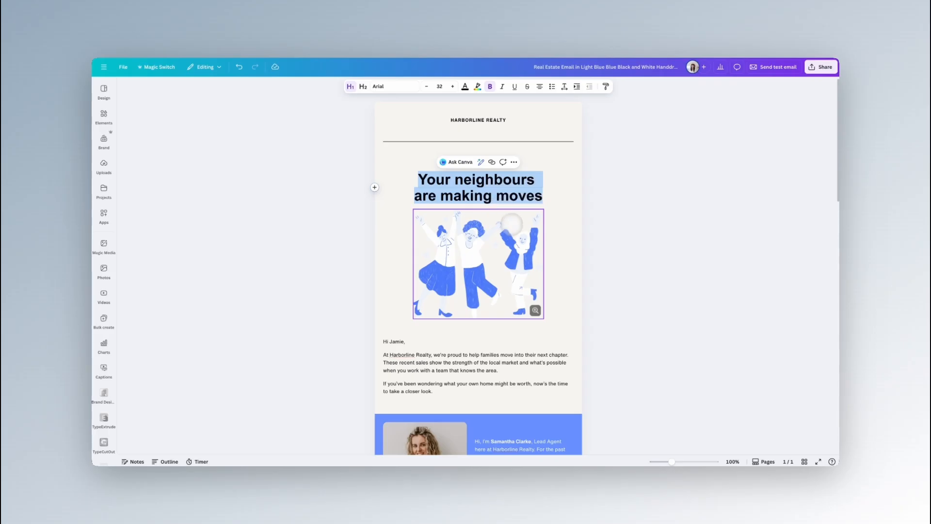
click(388, 86)
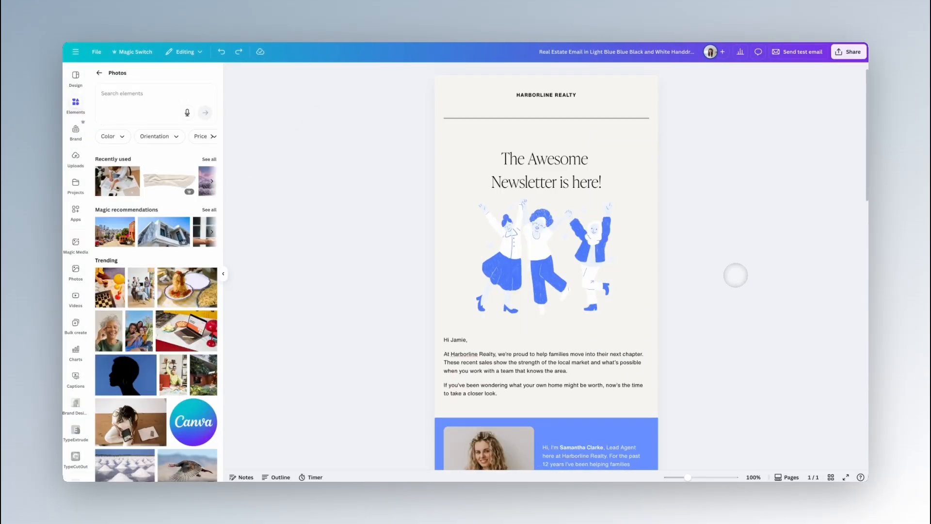
Open the illustration of three dancing people below the headline for editing as a design.
click(582, 243)
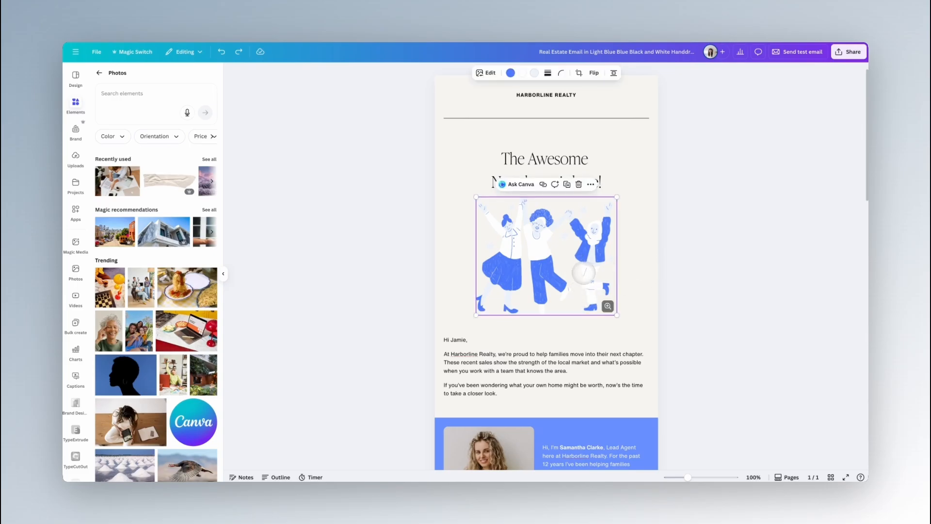
click(626, 233)
click(533, 279)
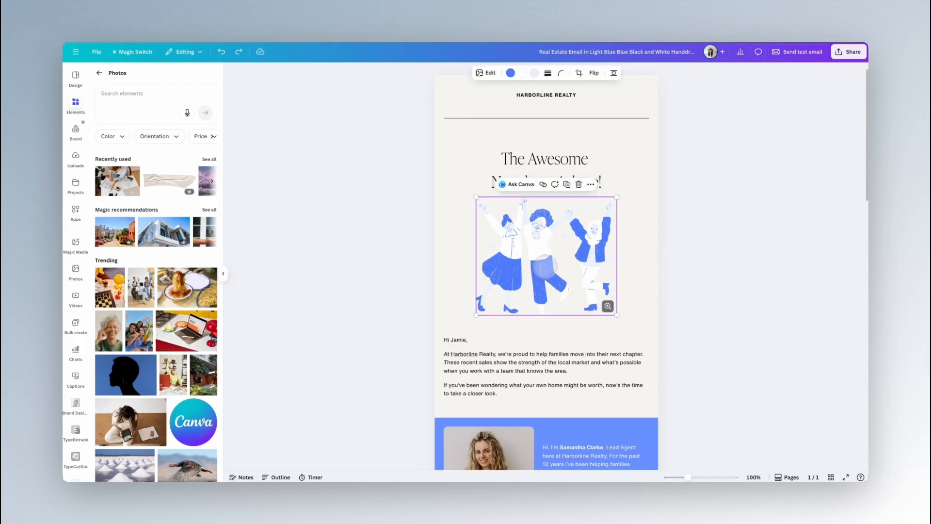
click(590, 184)
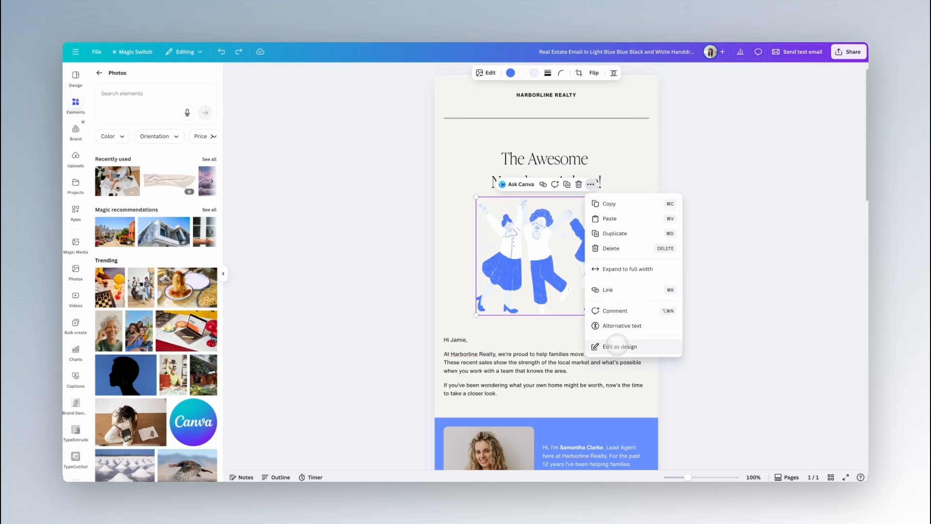
click(623, 346)
Shrink the dancing people illustration and move it towards the lower right of the design canvas.
click(532, 293)
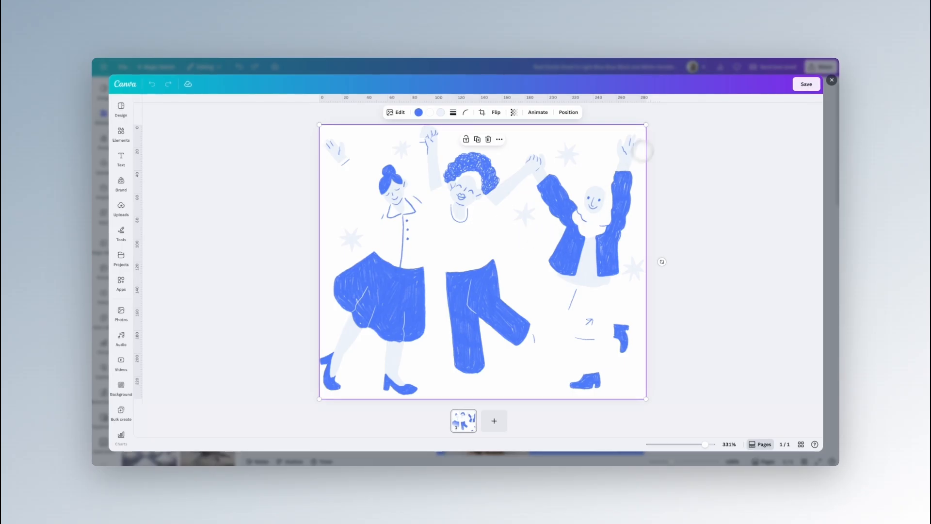
drag(646, 125, 533, 217)
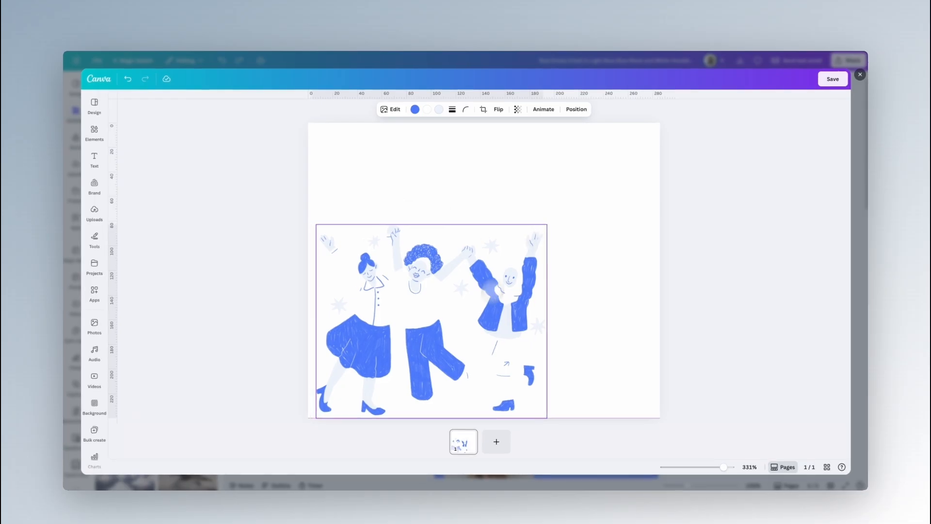
drag(488, 287, 590, 258)
Add the beige torn paper strip from the recently used elements and place it smaller and tilted in the canvas's upper-left area.
click(94, 131)
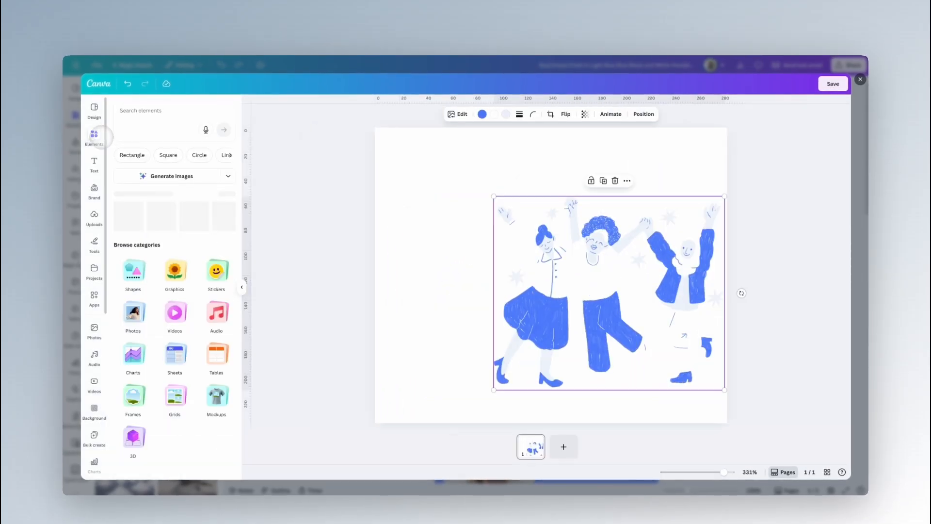
click(187, 214)
drag(551, 284, 551, 181)
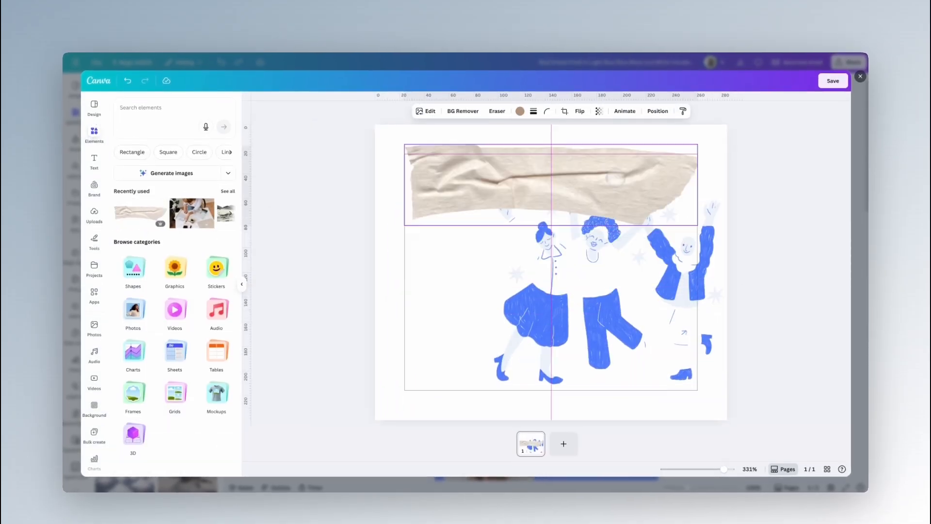
drag(697, 140, 583, 139)
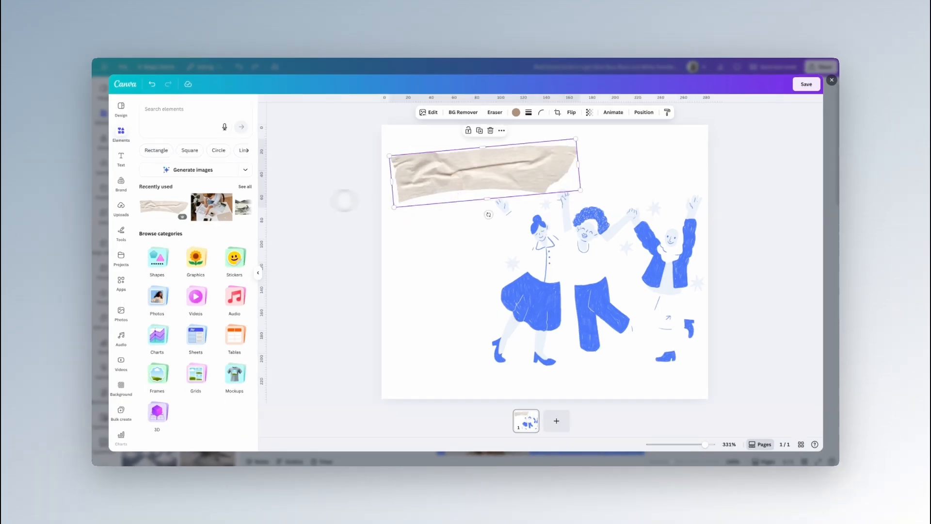
Browse the full collection of recently used elements for more graphics.
click(241, 187)
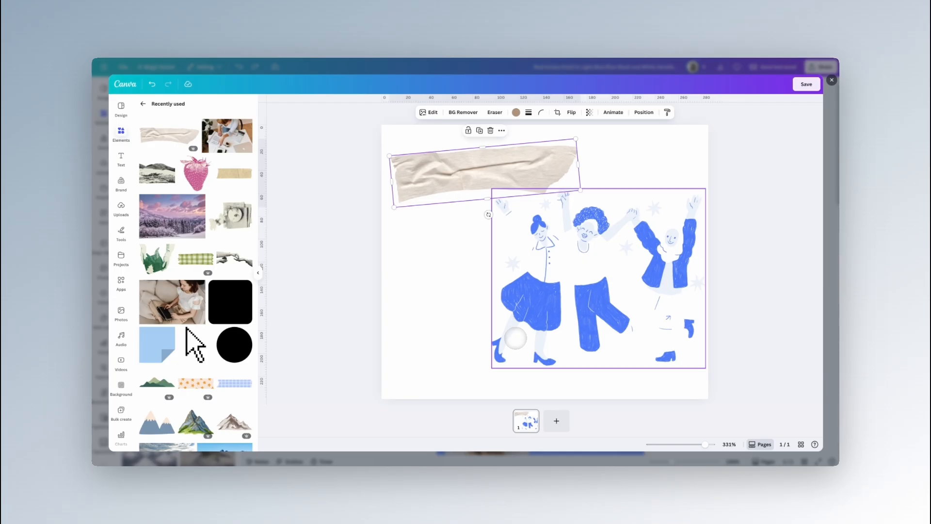
scroll(186, 347, down, 10)
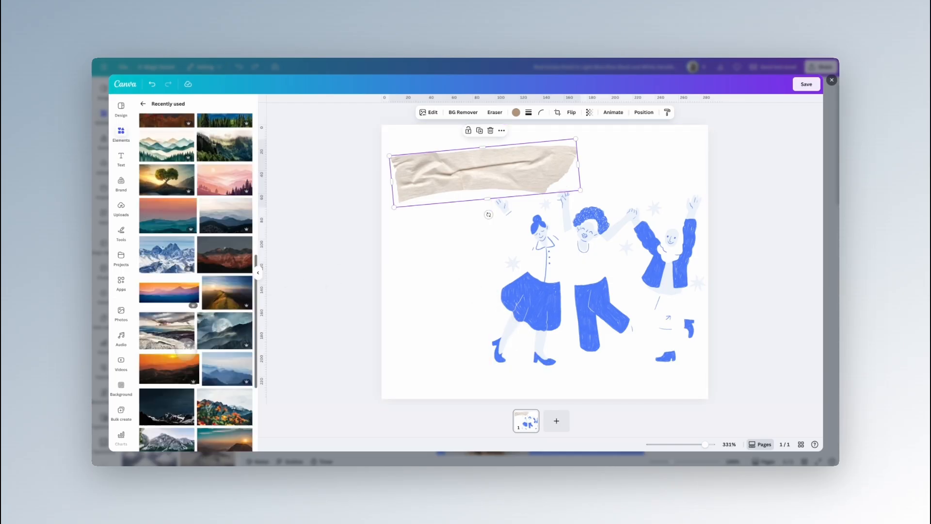
scroll(188, 347, up, 3)
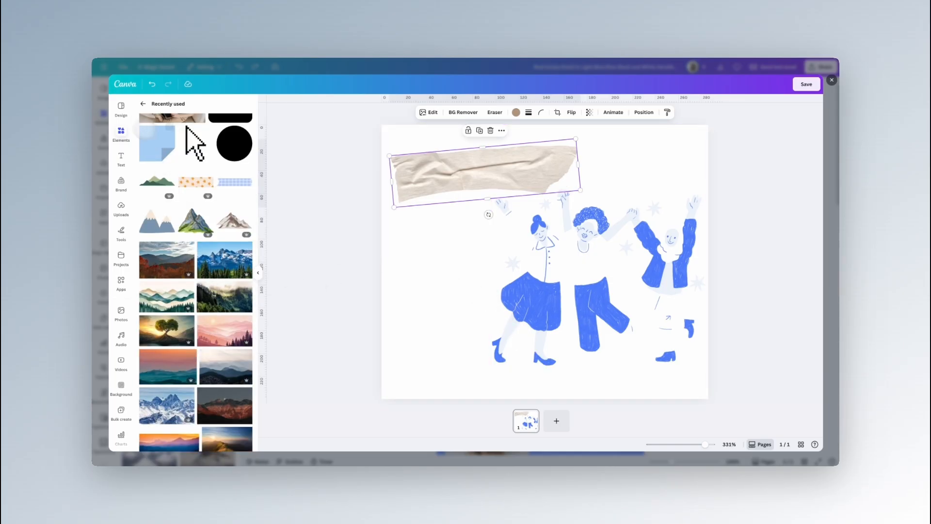
scroll(189, 213, up, 5)
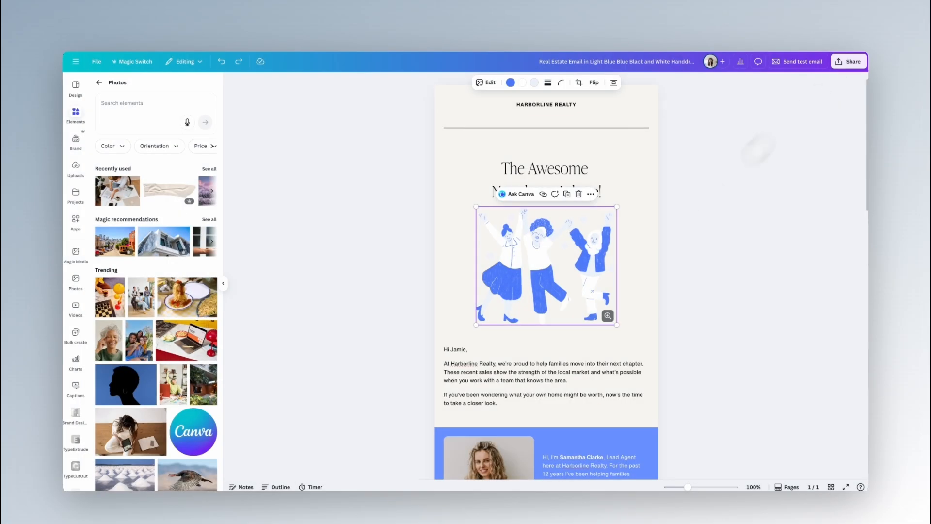
Redo the graphic edit that replaces the dancing people with the pink "Design Files" collage.
key(ctrl+shift+z)
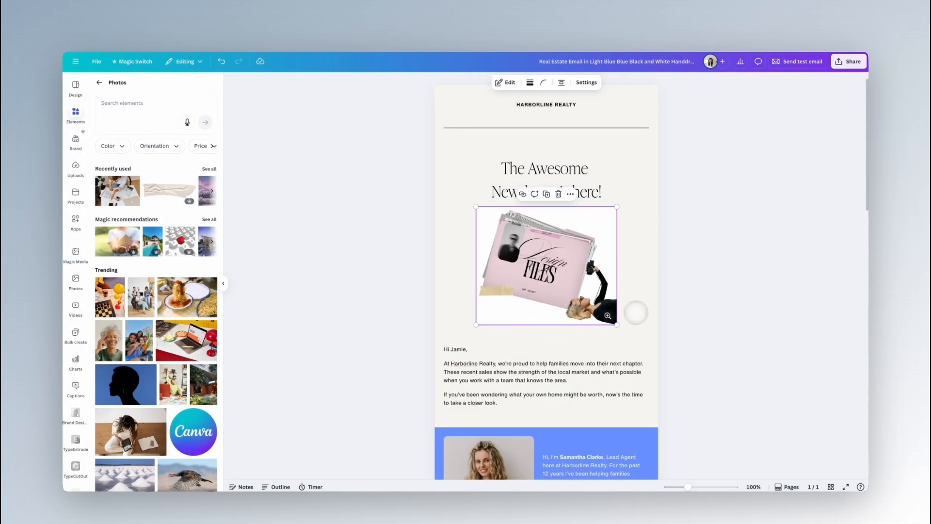
Try inserting a blank design above the email greeting, make its canvas taller and discard the changes.
click(446, 338)
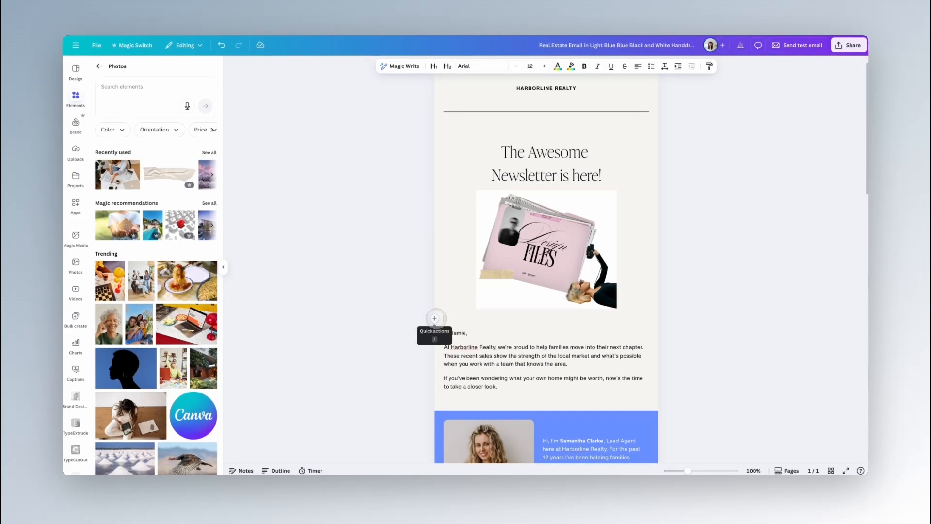
click(434, 318)
click(469, 373)
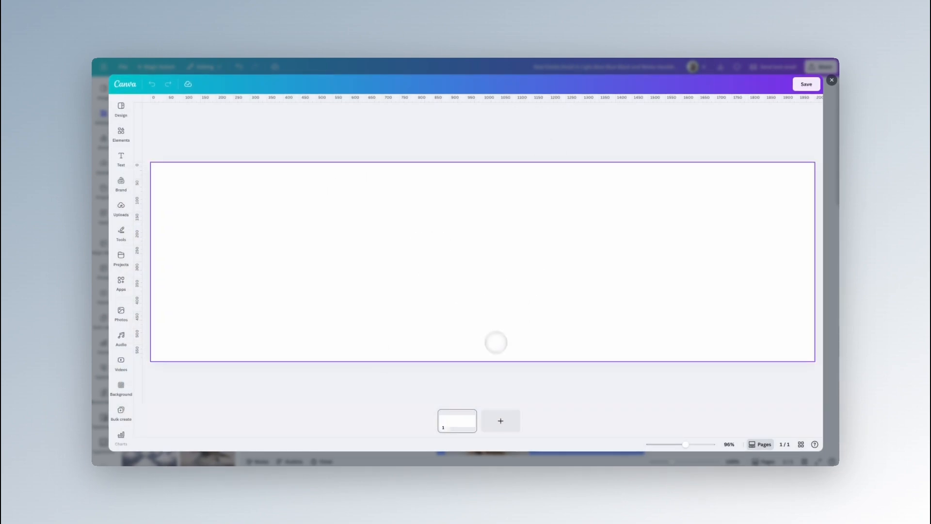
click(497, 361)
mouse_move(497, 361)
mouse_down()
mouse_move(495, 410)
mouse_move(484, 412)
mouse_move(493, 372)
mouse_up()
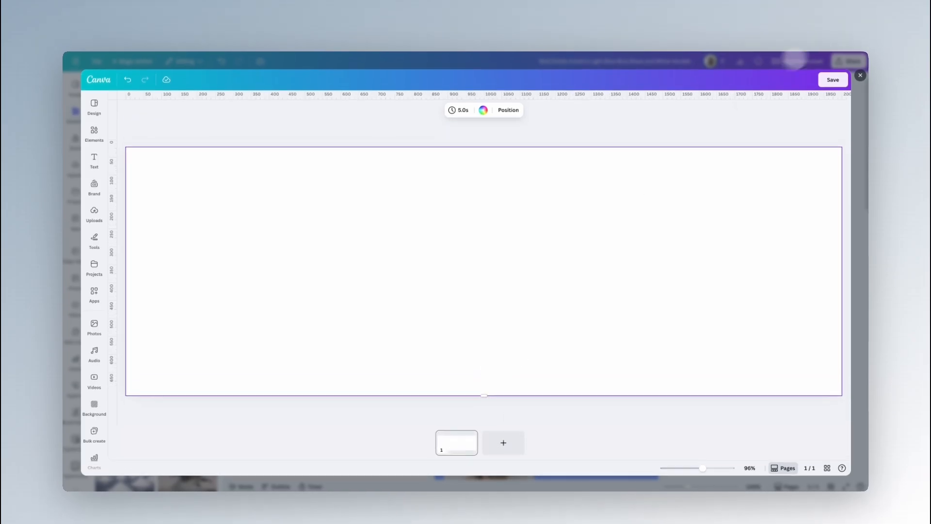
click(860, 81)
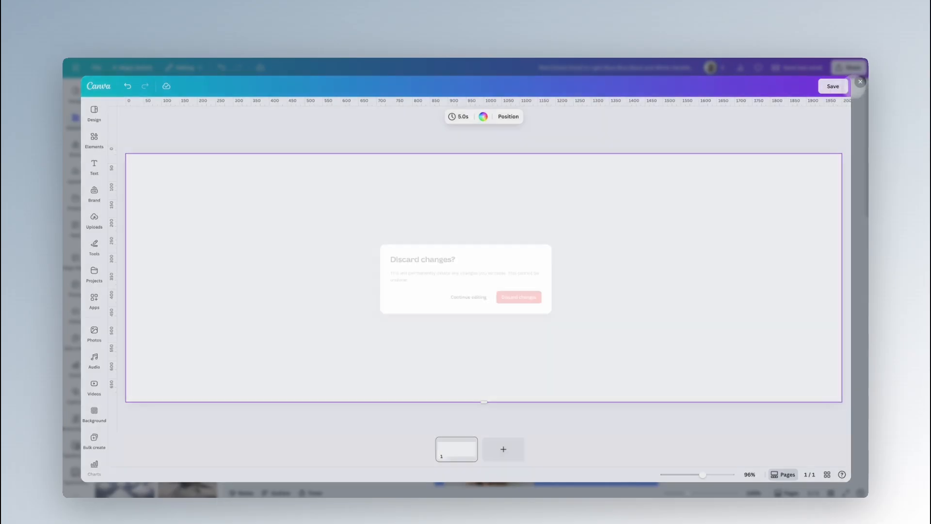
click(518, 281)
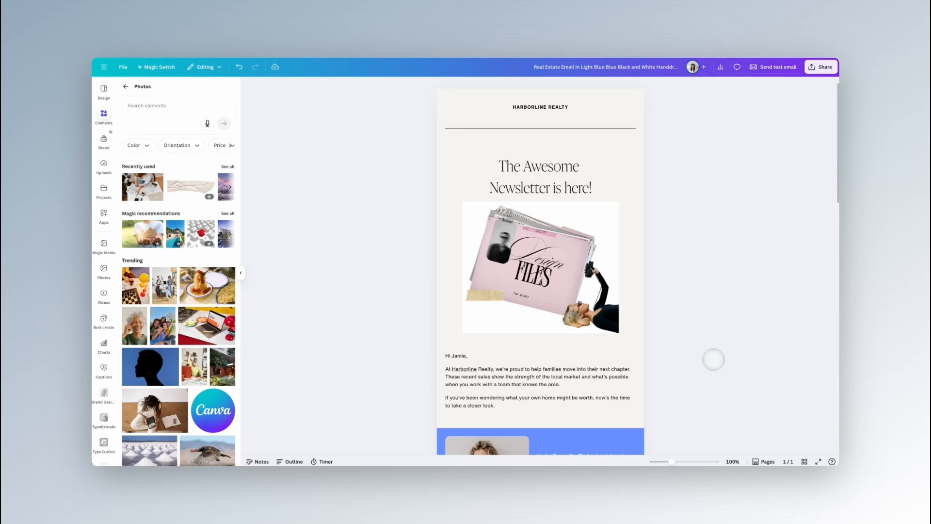
Enlarge the "Design Files" collage slightly and expand it to the full width of the email.
click(612, 326)
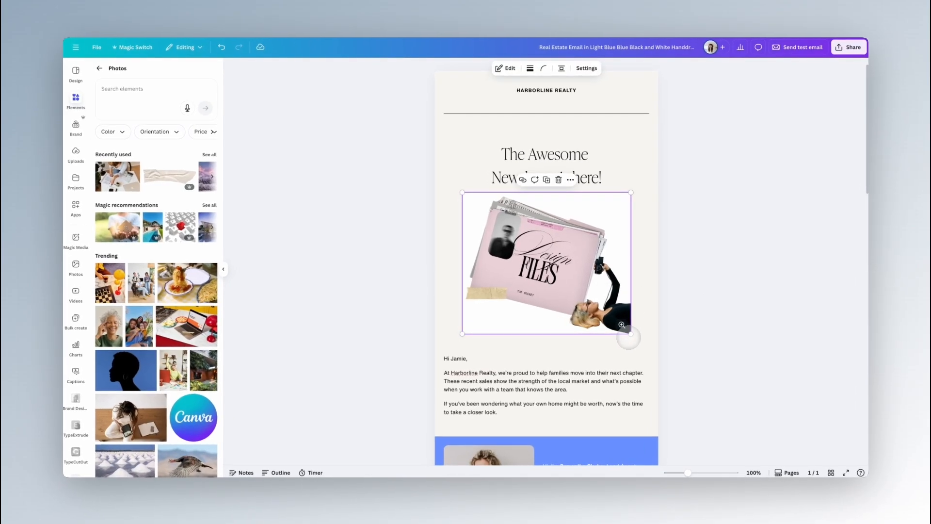
mouse_move(631, 334)
mouse_down()
mouse_move(657, 380)
mouse_move(634, 338)
mouse_up()
right_click(604, 289)
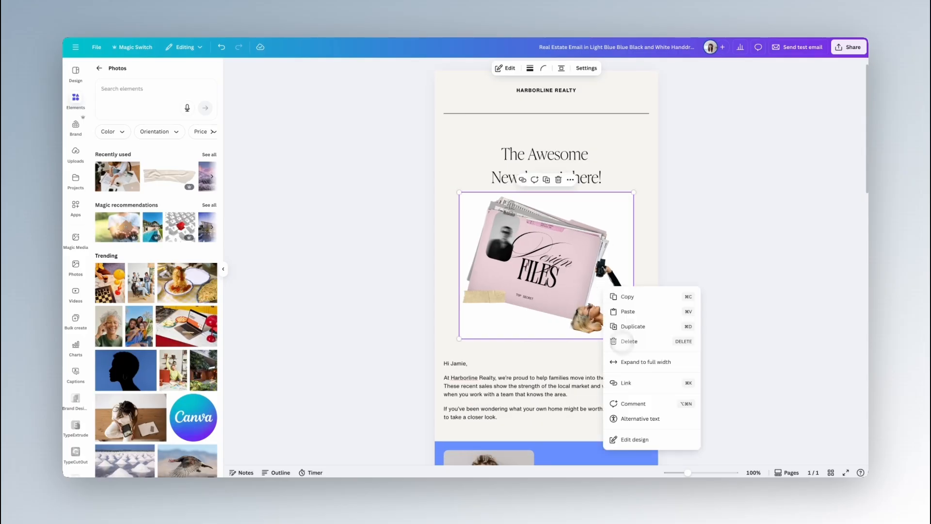
click(642, 363)
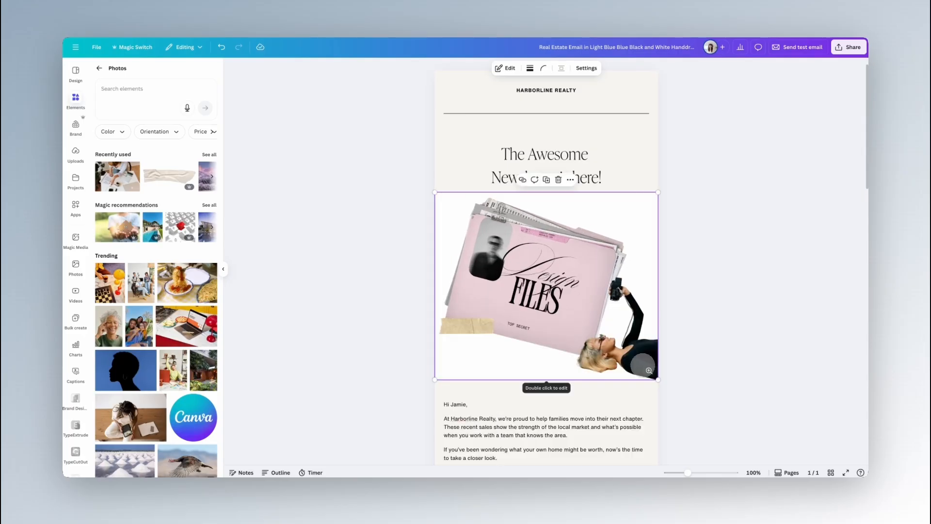
click(706, 394)
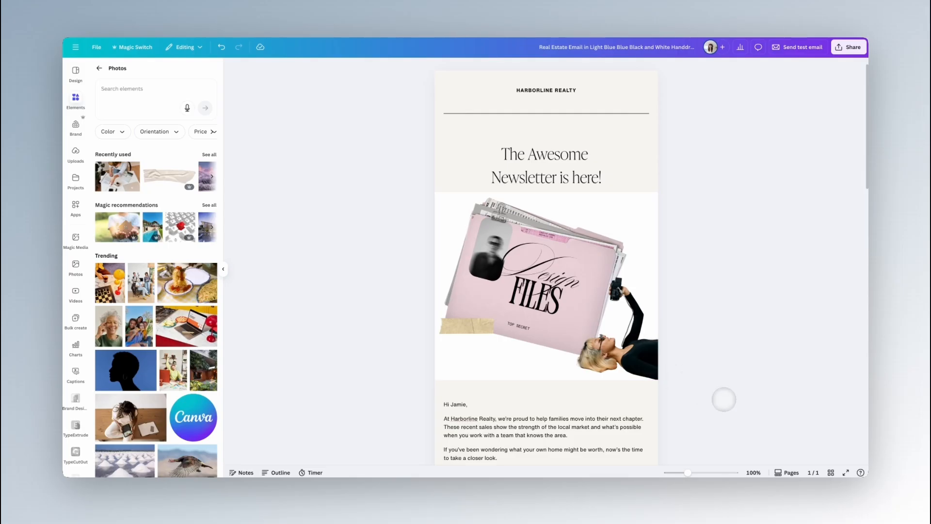
Delete the blue lead agent introduction section above the "Recent sales in your area" heading.
scroll(577, 271, down, 15)
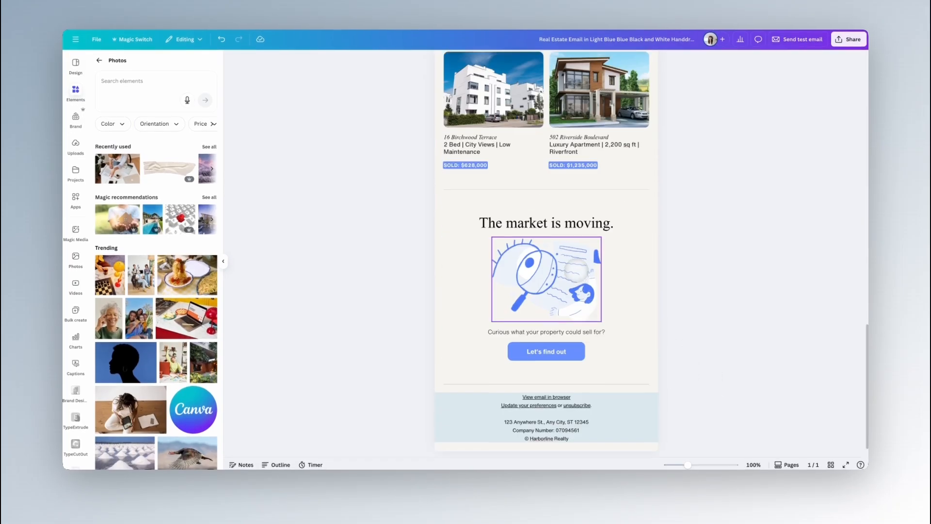
scroll(616, 260, up, 8)
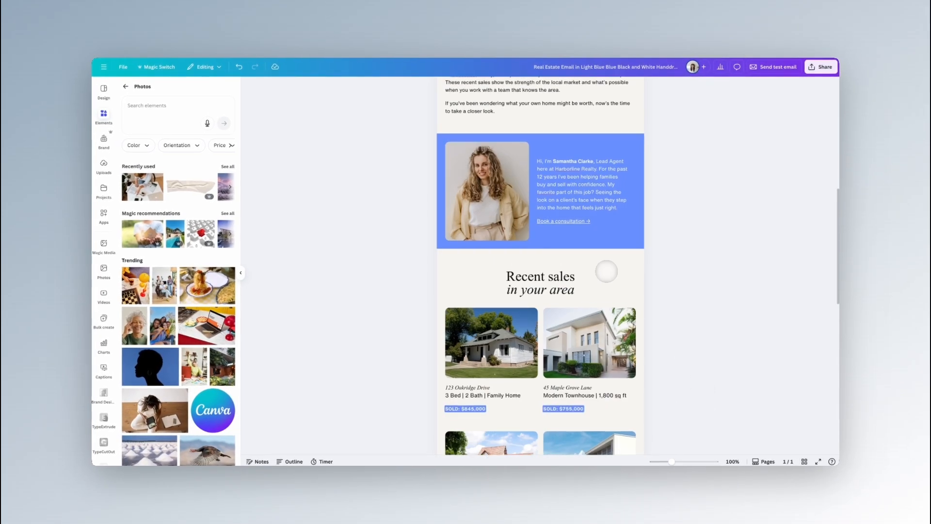
scroll(606, 271, up, 5)
scroll(557, 301, down, 3)
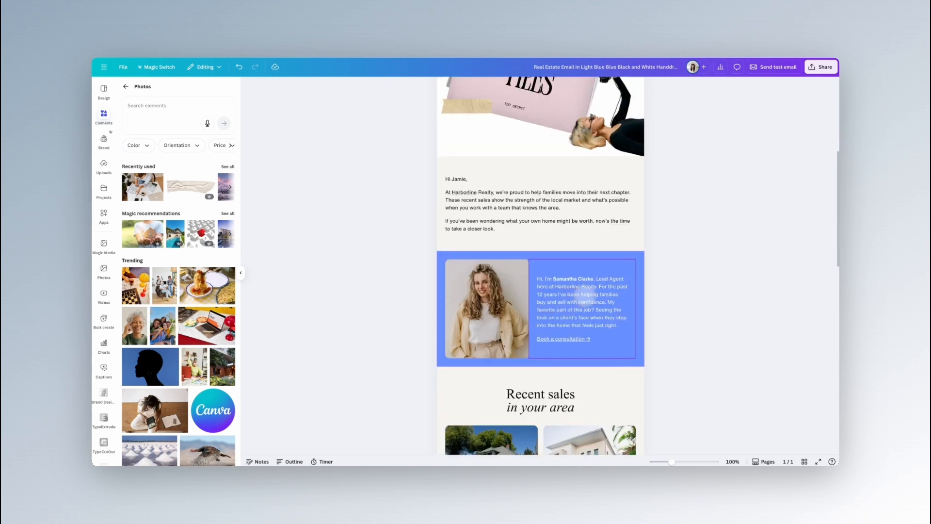
click(636, 262)
key(Delete)
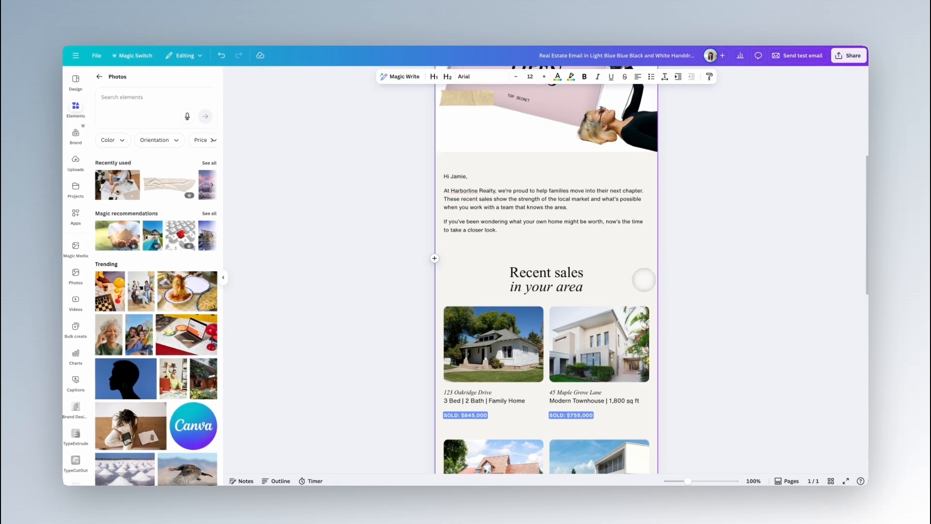
scroll(624, 266, up, 5)
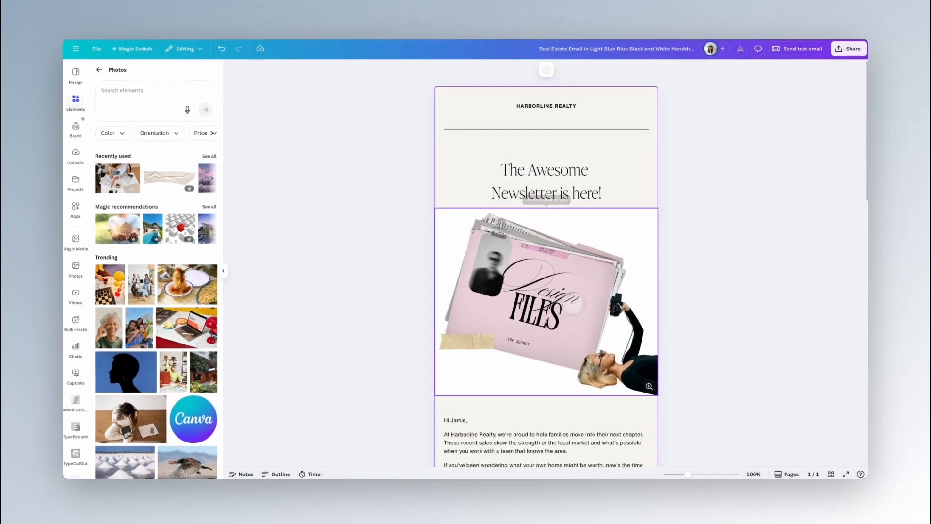
Delete all the property listing rows beneath the "Recent sales in your area" heading.
scroll(573, 305, down, 10)
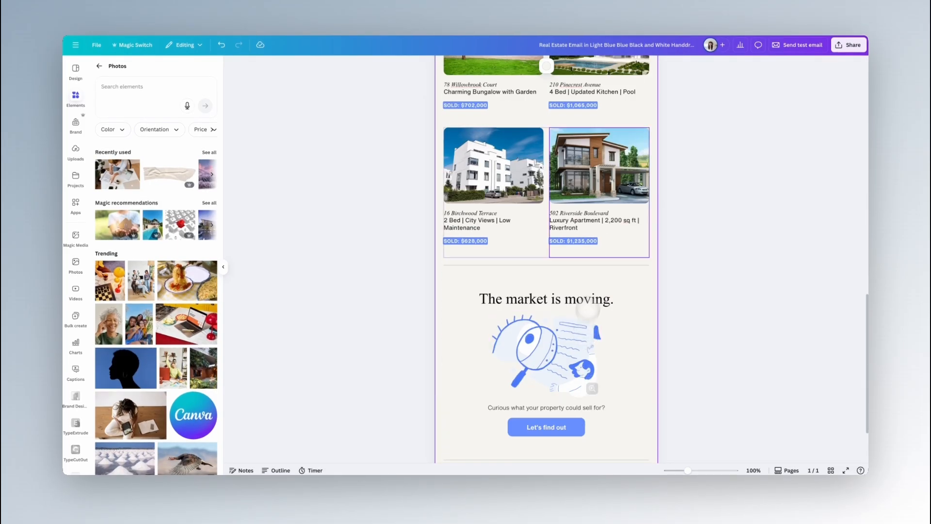
click(630, 235)
click(661, 253)
click(622, 232)
click(543, 253)
key(Delete)
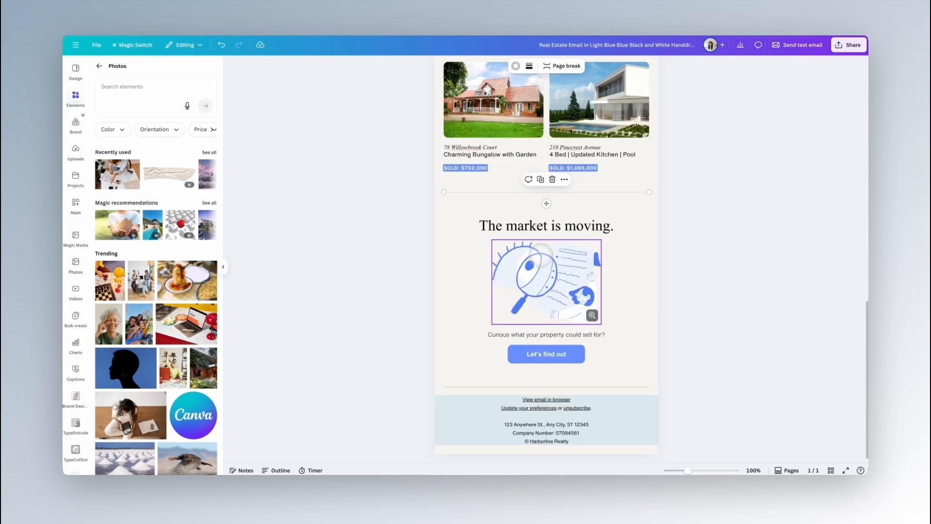
click(543, 184)
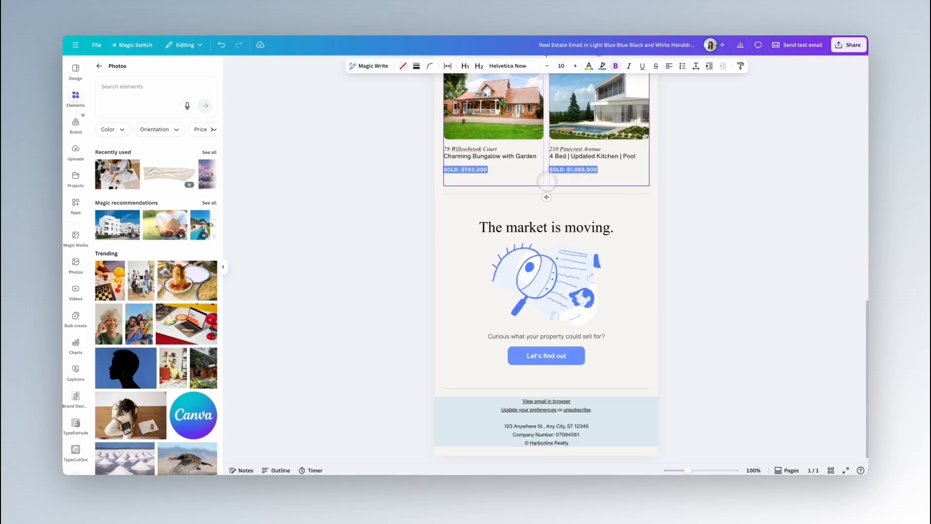
key(Delete)
click(539, 181)
key(BackSpace)
key(Escape)
Insert a checklist on the empty line between the introductory paragraphs and the "Recent sales in your area" heading.
scroll(539, 184, up, 15)
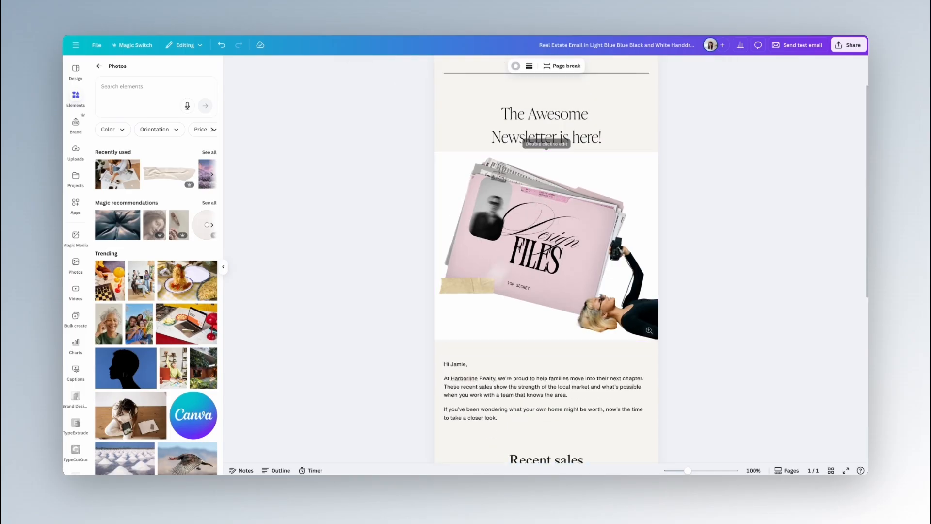
click(446, 431)
scroll(547, 291, down, 2)
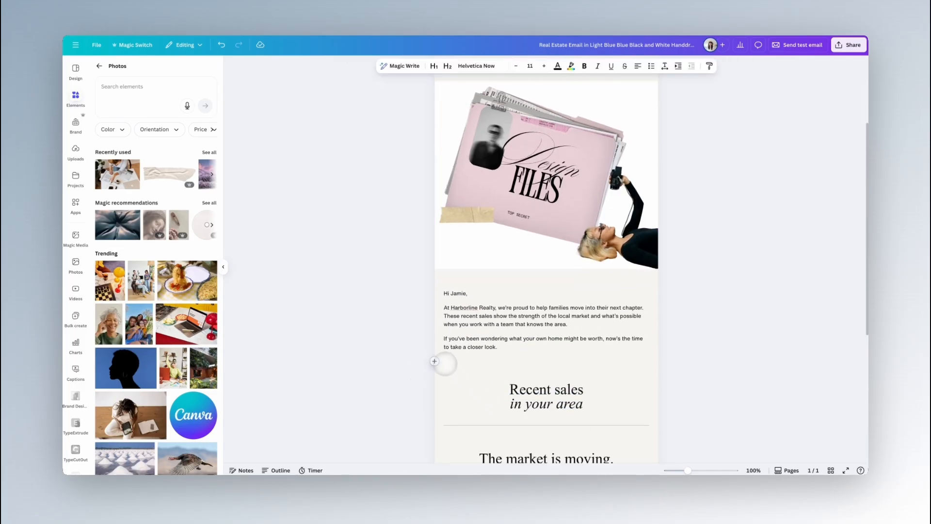
click(435, 361)
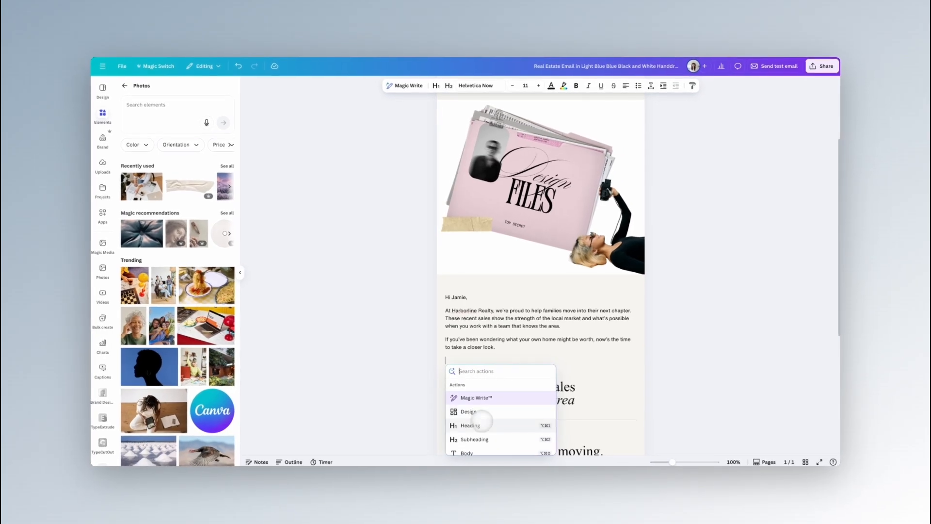
scroll(492, 430, down, 2)
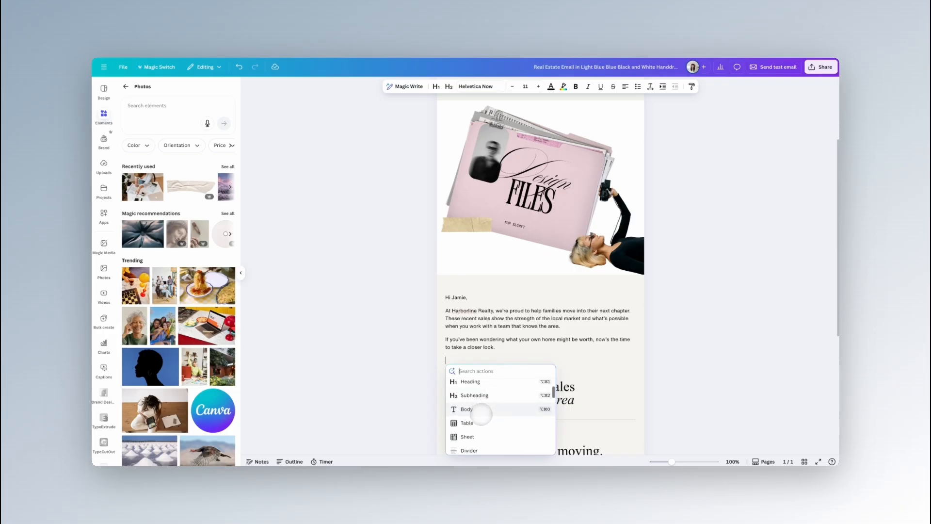
scroll(481, 414, down, 1)
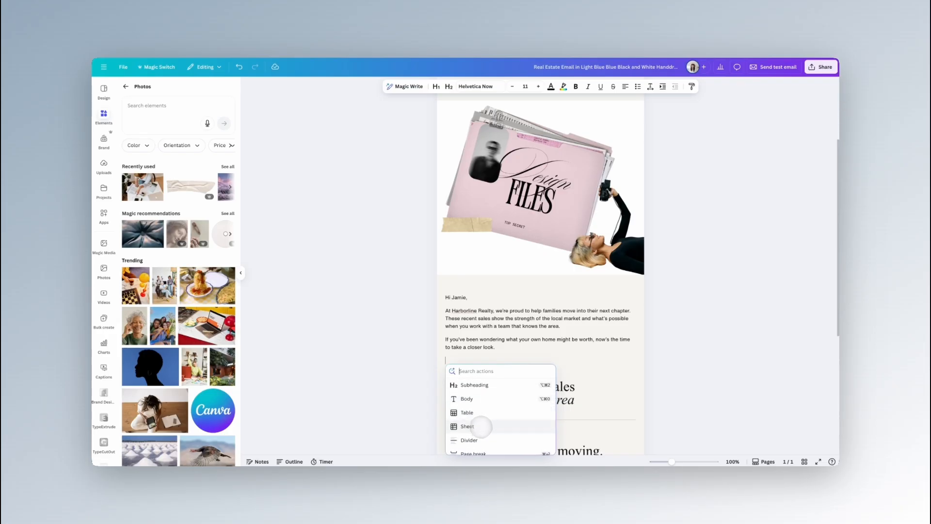
scroll(482, 426, down, 1)
scroll(473, 427, down, 3)
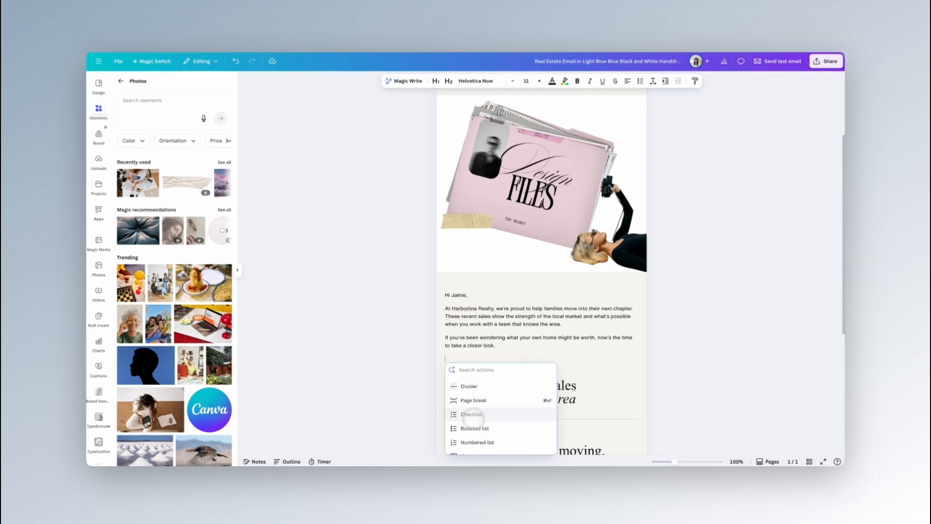
click(471, 415)
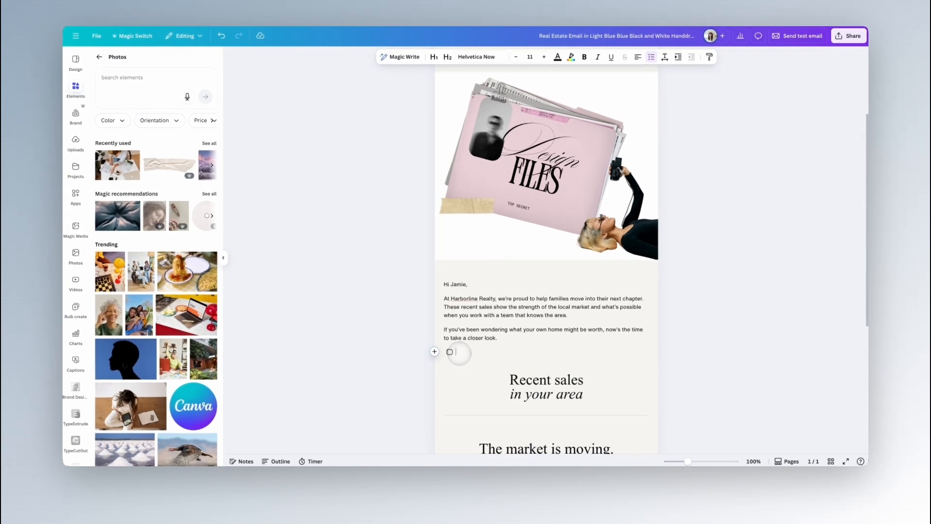
Enter "To do" and "Then this" as checklist items and add an empty third item.
text(To do)
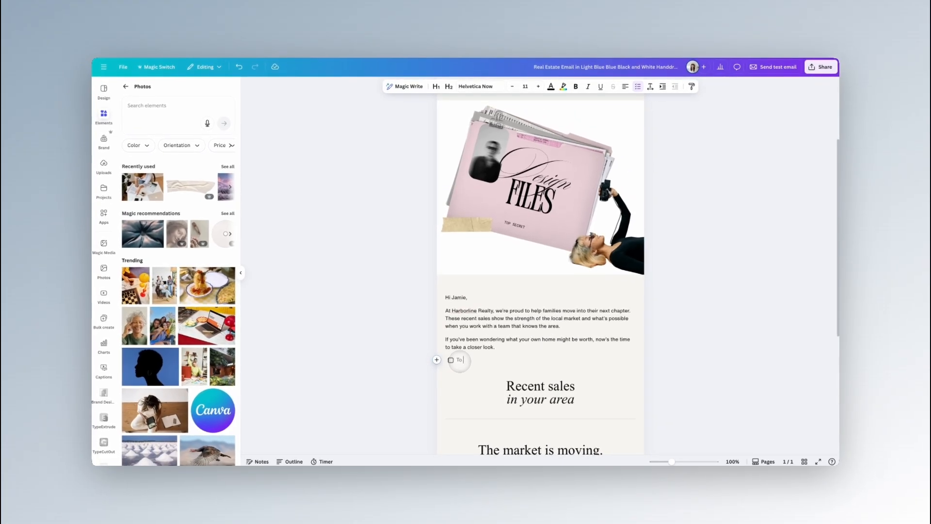
key(Return)
text(Then this)
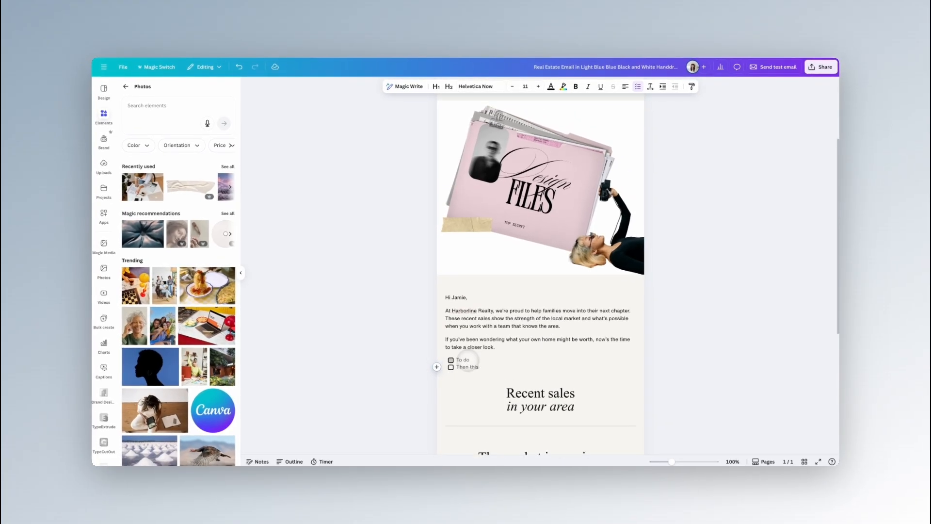
key(Return)
Insert a 3 Columns layout below the checklist entries and place the recently used desk photo in its third column.
click(436, 374)
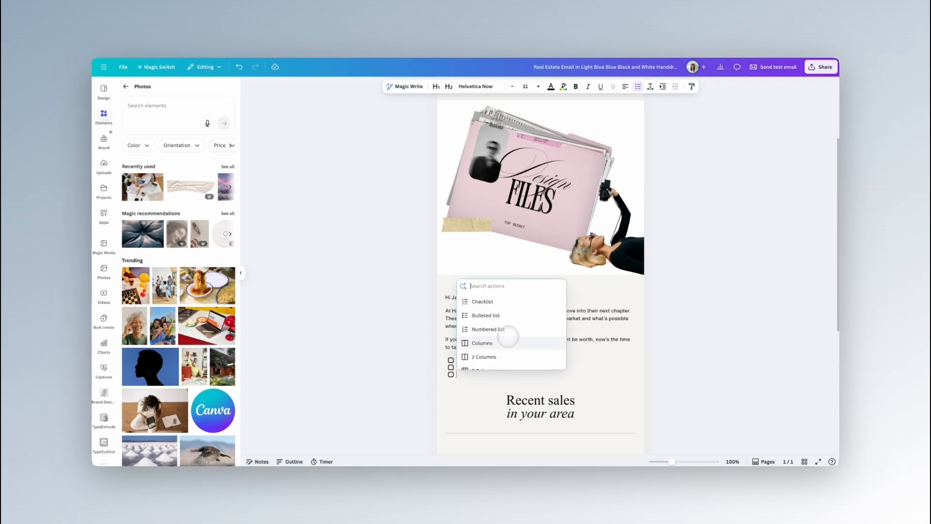
scroll(504, 342, down, 1)
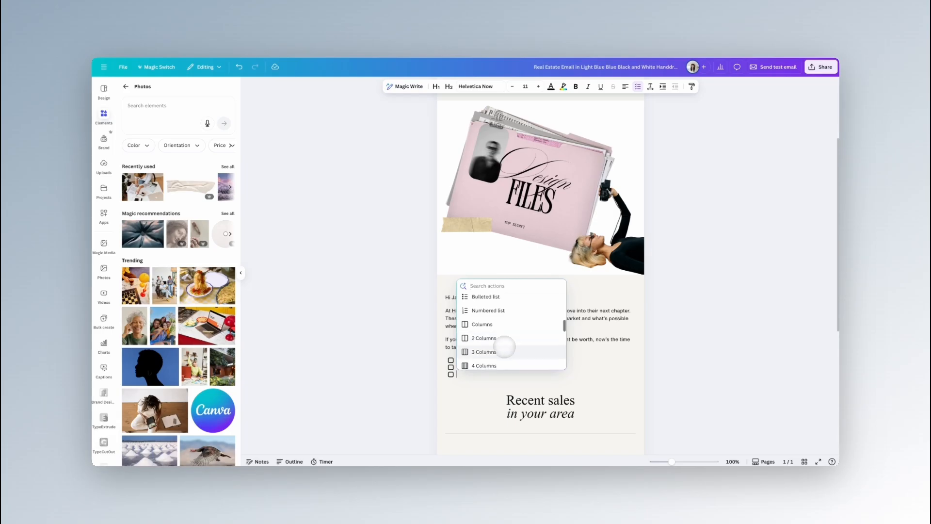
click(505, 349)
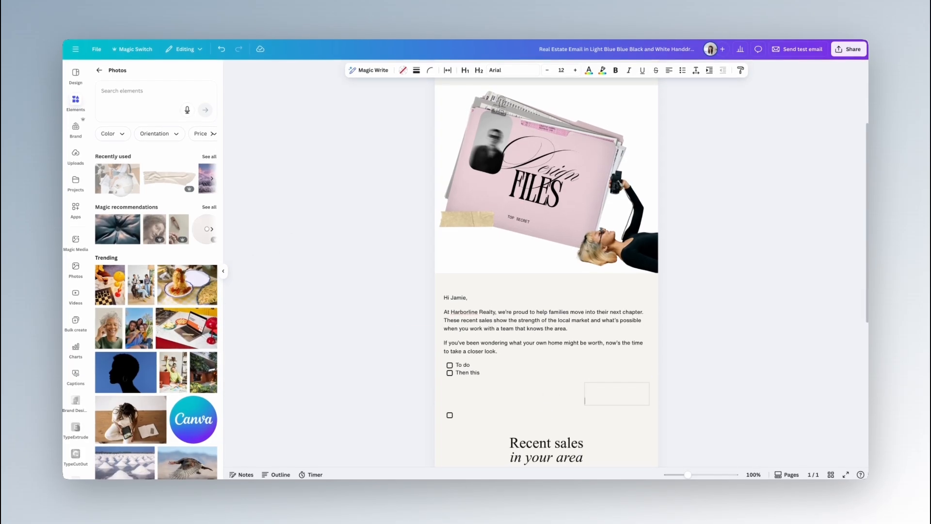
drag(587, 383, 585, 385)
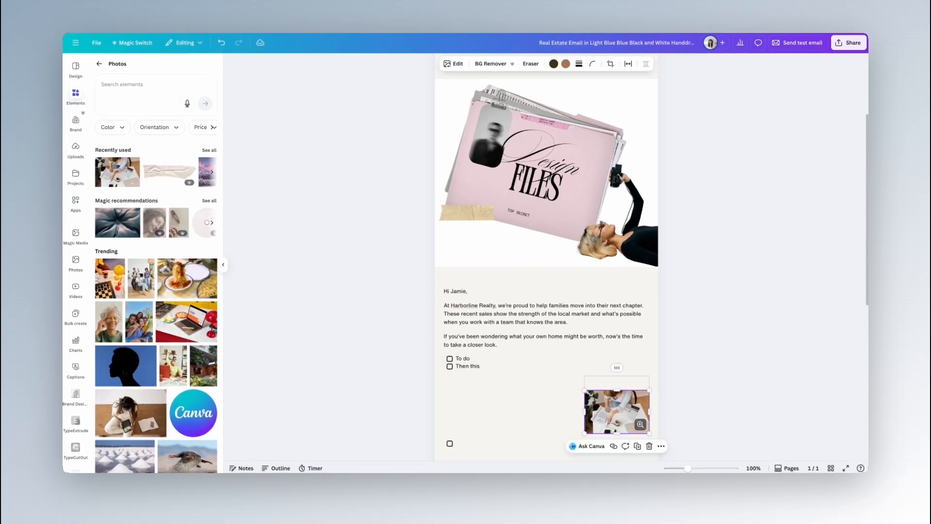
Adjust the column widths, making the photo's column the widest and the two empty columns narrow.
click(468, 410)
scroll(559, 429, down, 6)
scroll(526, 124, up, 2)
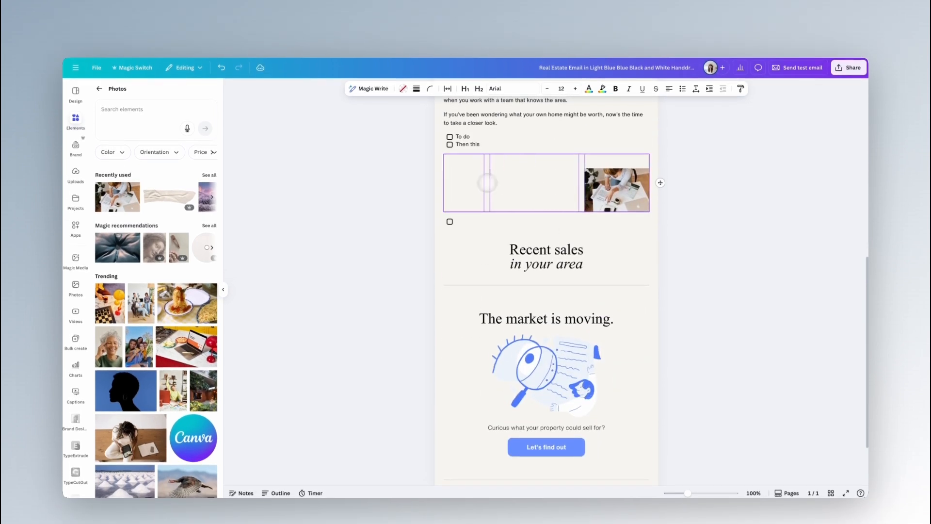
key(Delete)
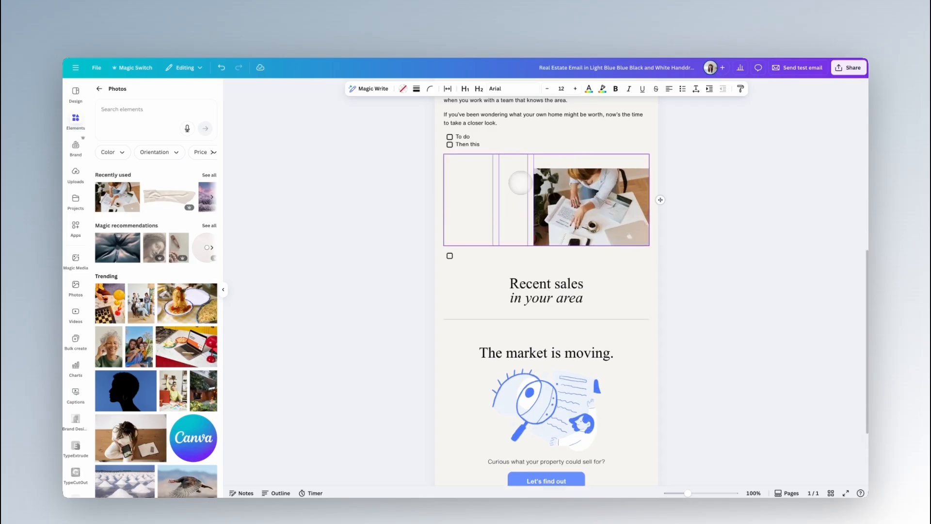
click(708, 257)
scroll(649, 228, down, 2)
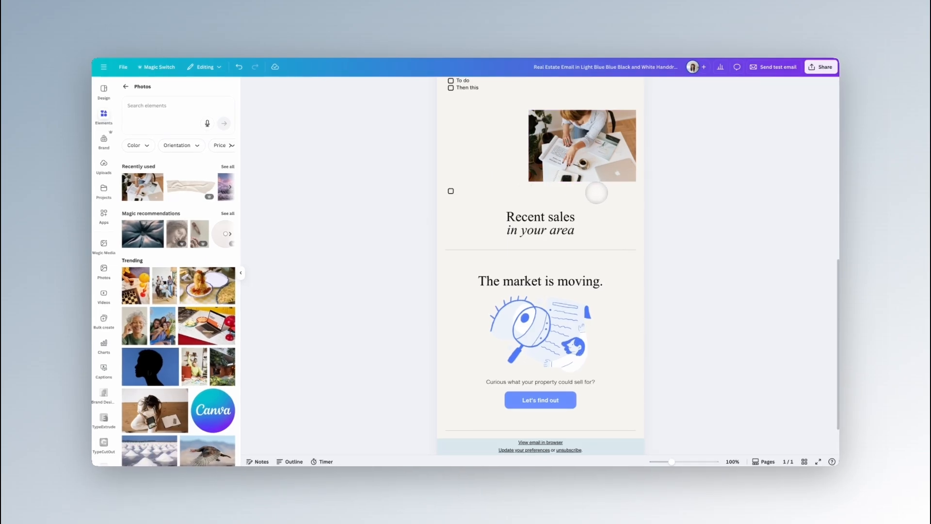
scroll(596, 193, down, 2)
key(ctrl+z)
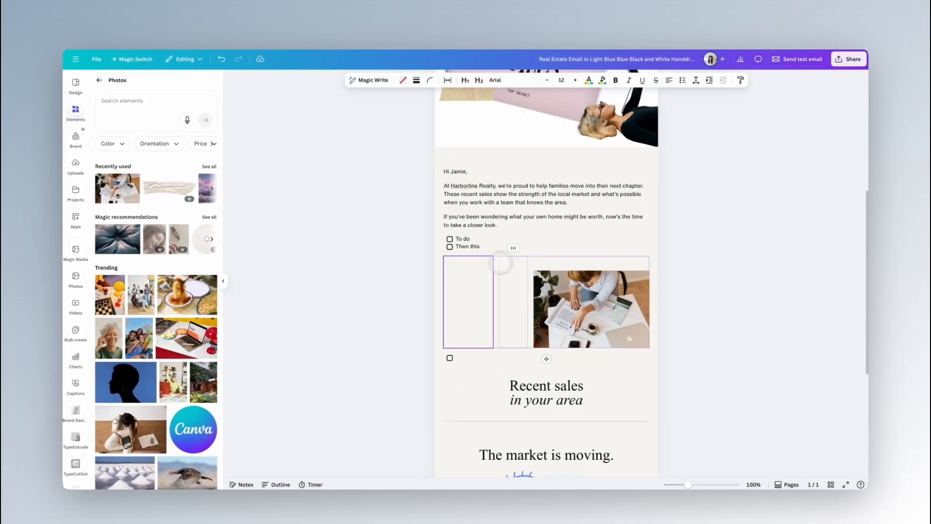
Fill the column layout's background with the light grey-green brand colour.
click(403, 81)
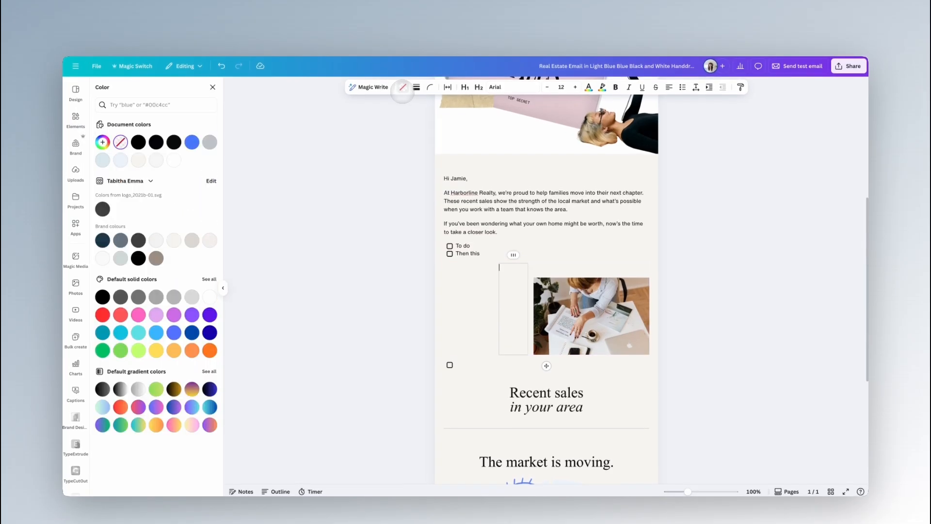
click(103, 295)
click(120, 258)
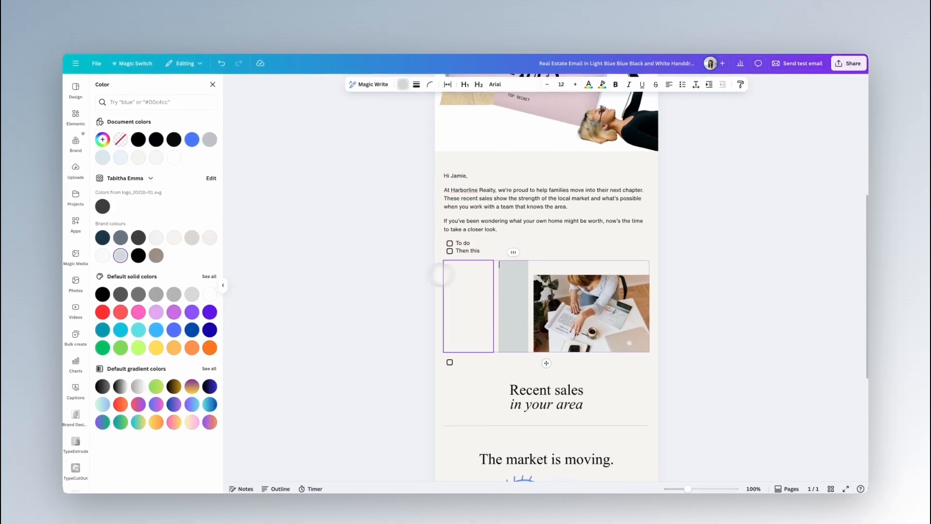
click(120, 129)
click(444, 267)
click(120, 244)
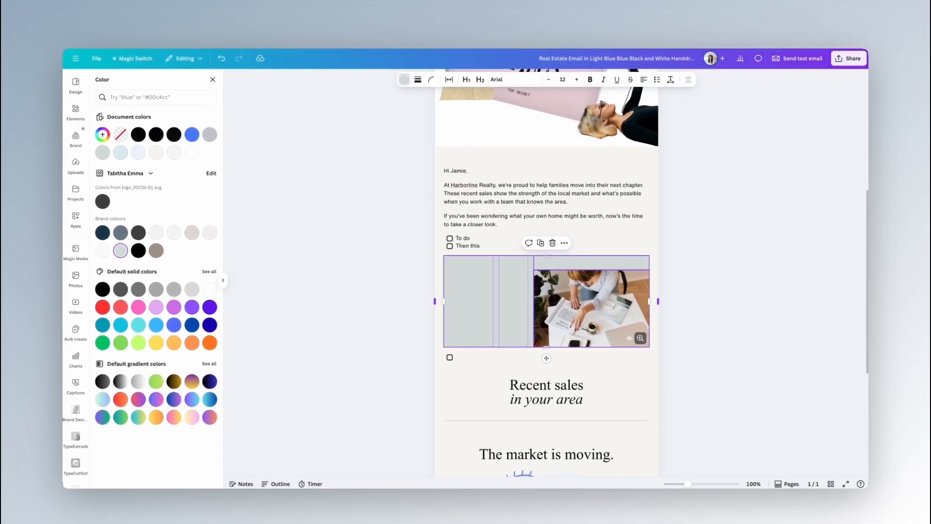
Extend the column layout to the full width of the email and make the desk photo taller.
drag(650, 300, 684, 302)
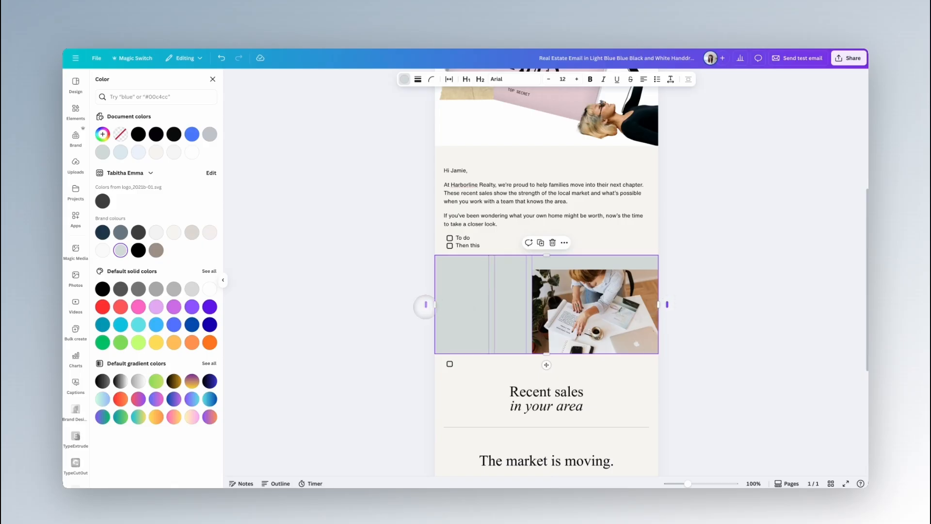
click(679, 295)
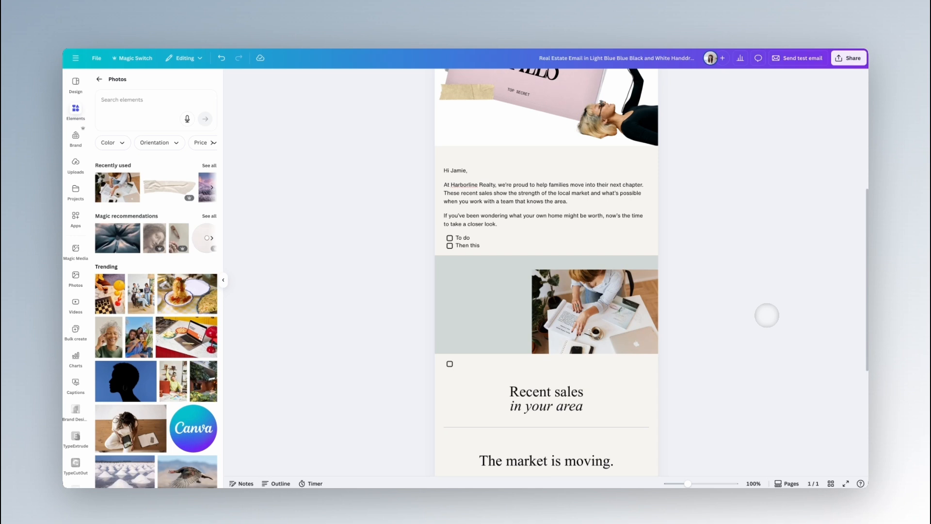
click(609, 306)
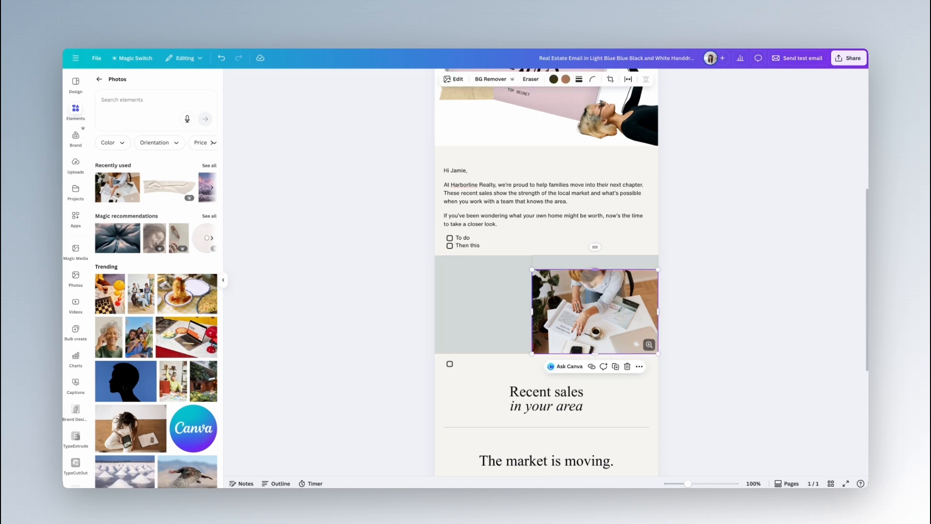
drag(592, 267, 593, 258)
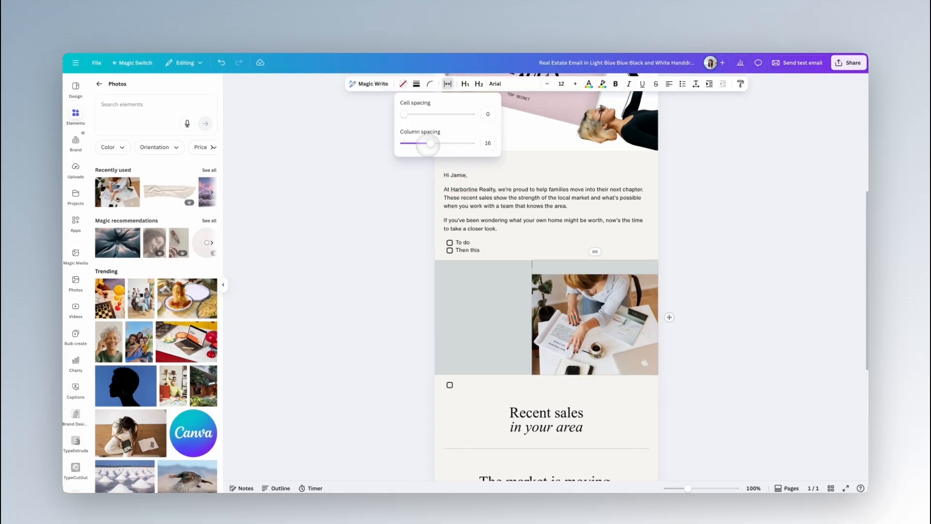
click(375, 232)
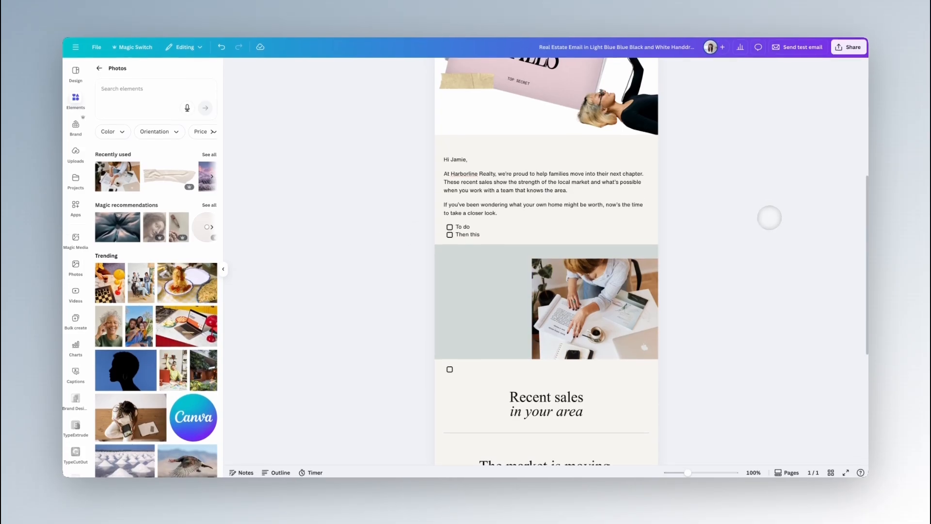
Insert an Info highlight block on the empty checklist line below the column layout.
scroll(758, 217, down, 3)
click(558, 254)
text(/)
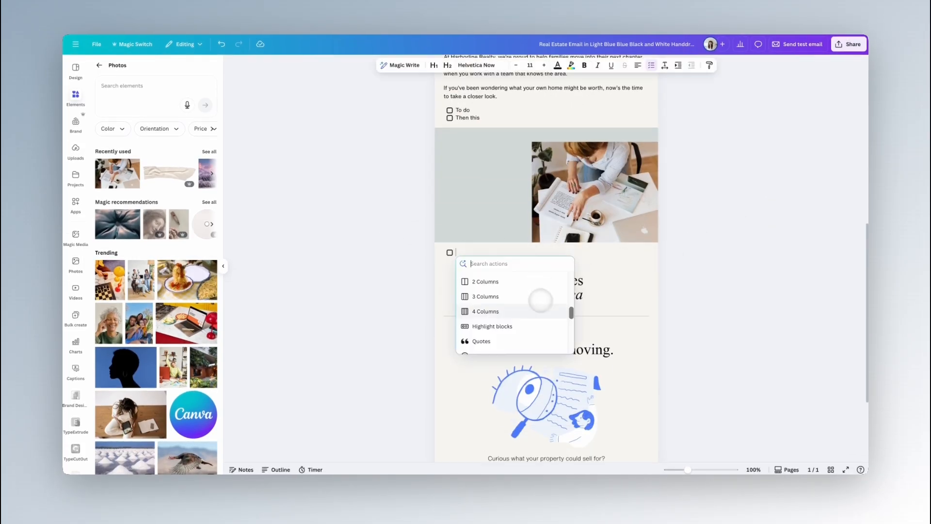
click(508, 326)
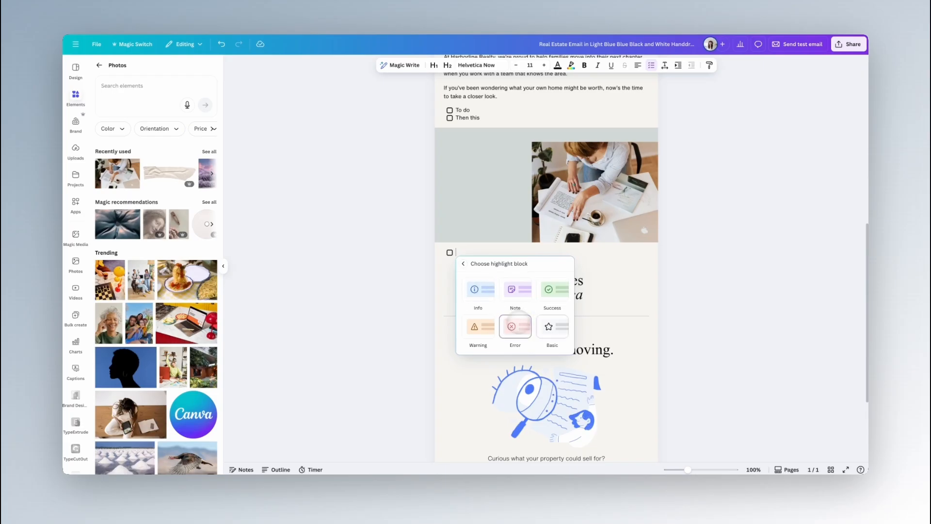
click(478, 290)
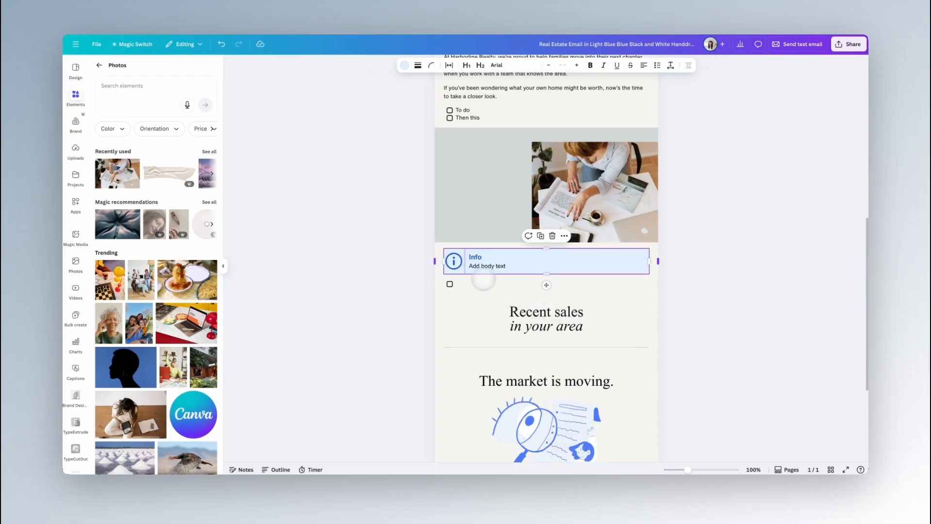
Insert the date Nov 28, 2025 on the empty line above the email greeting.
click(469, 310)
key(slash)
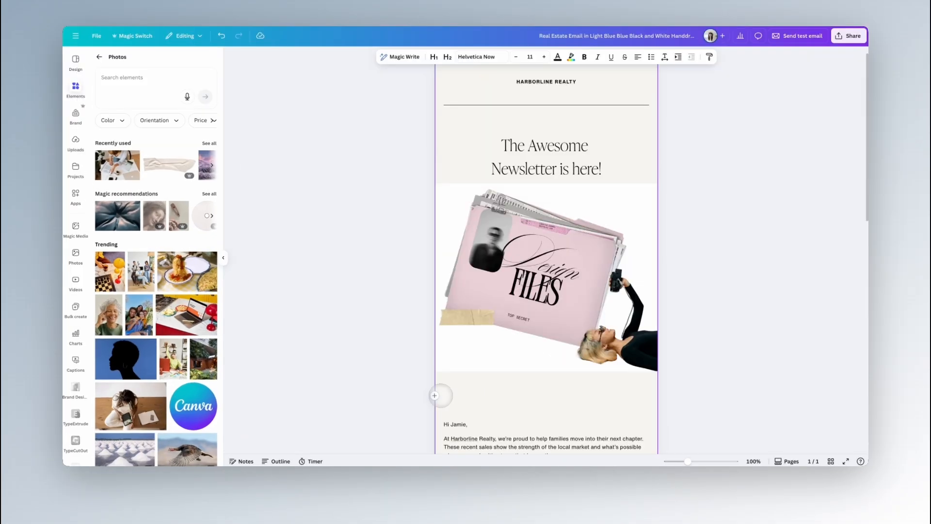
click(435, 394)
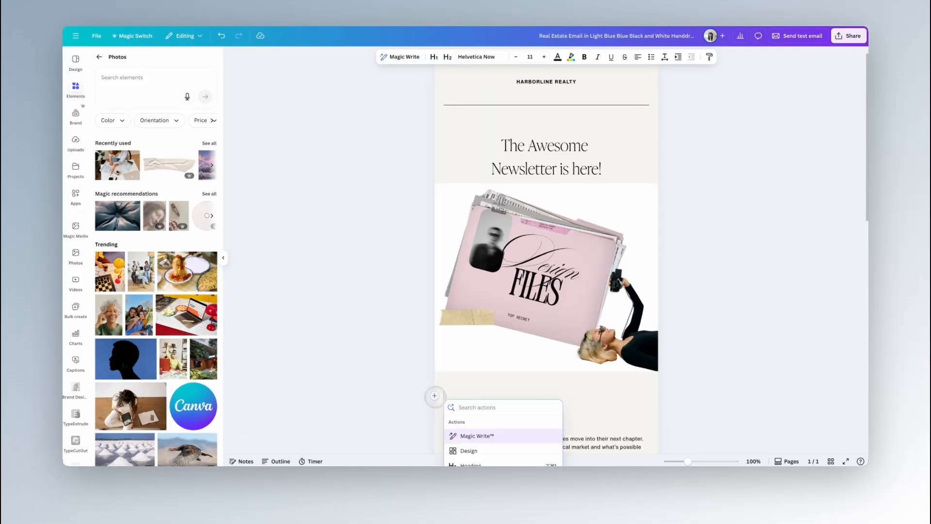
scroll(463, 361, down, 2)
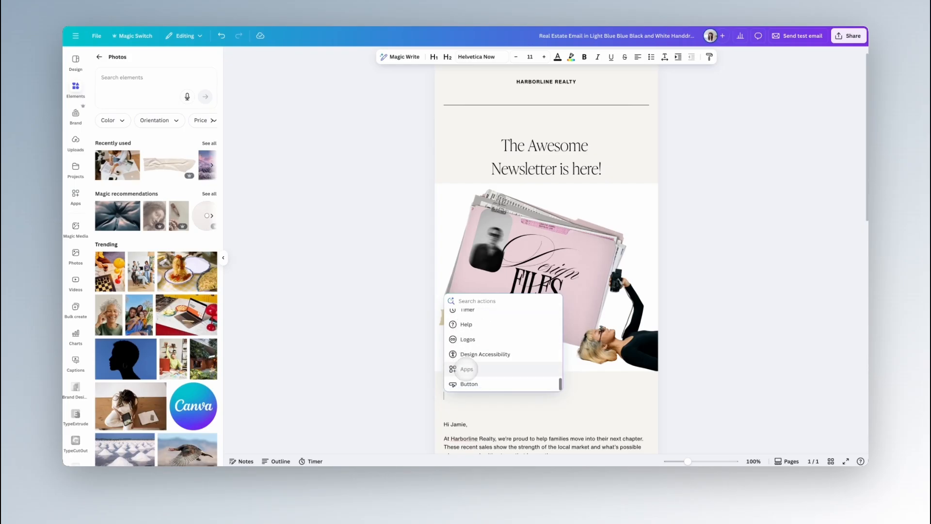
click(485, 328)
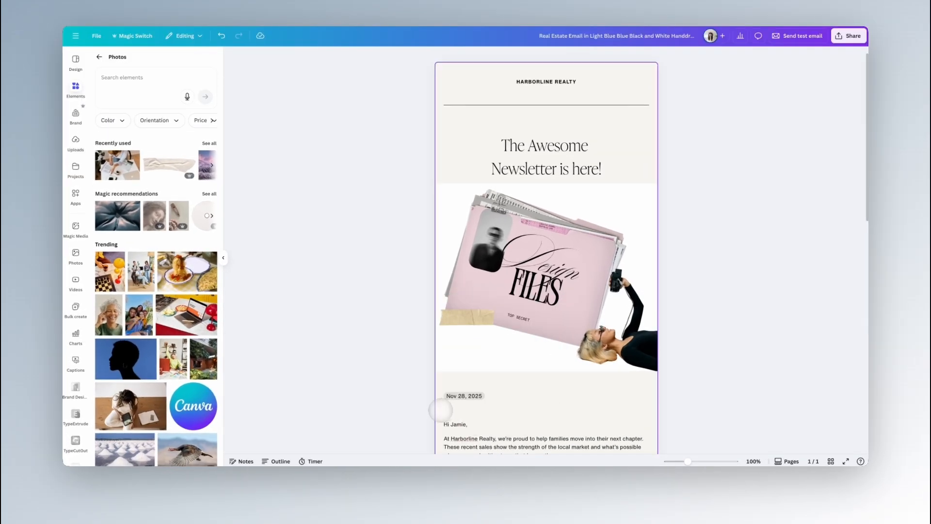
Delete the blank line between the Nov 28, 2025 date and the email greeting.
click(453, 410)
key(BackSpace)
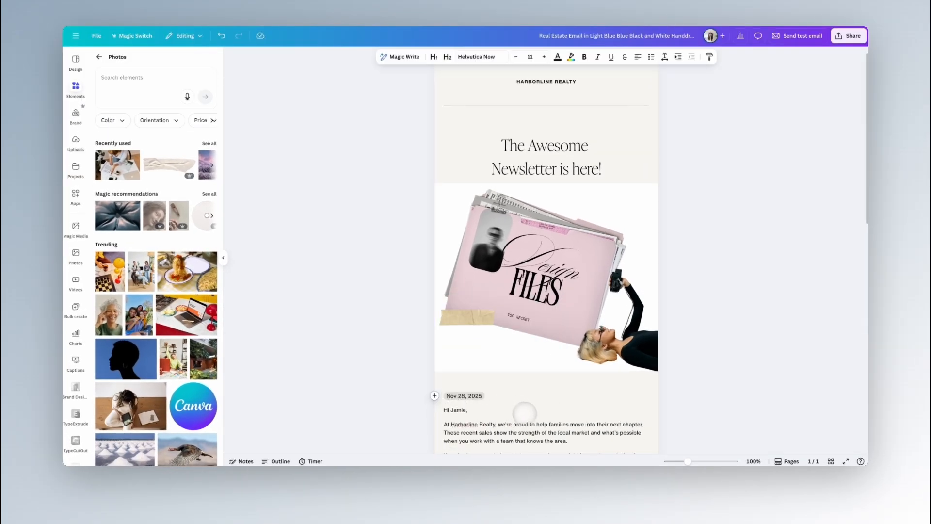
scroll(606, 352, down, 3)
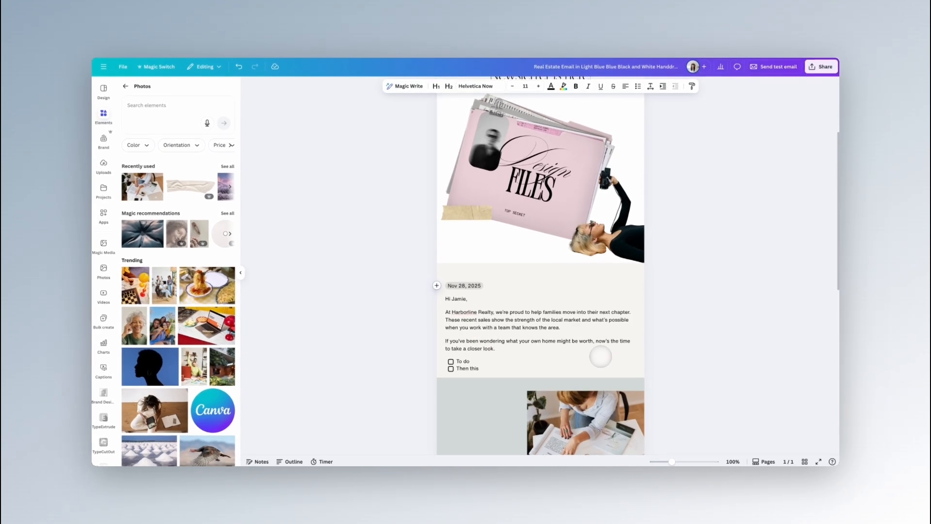
scroll(607, 357, down, 10)
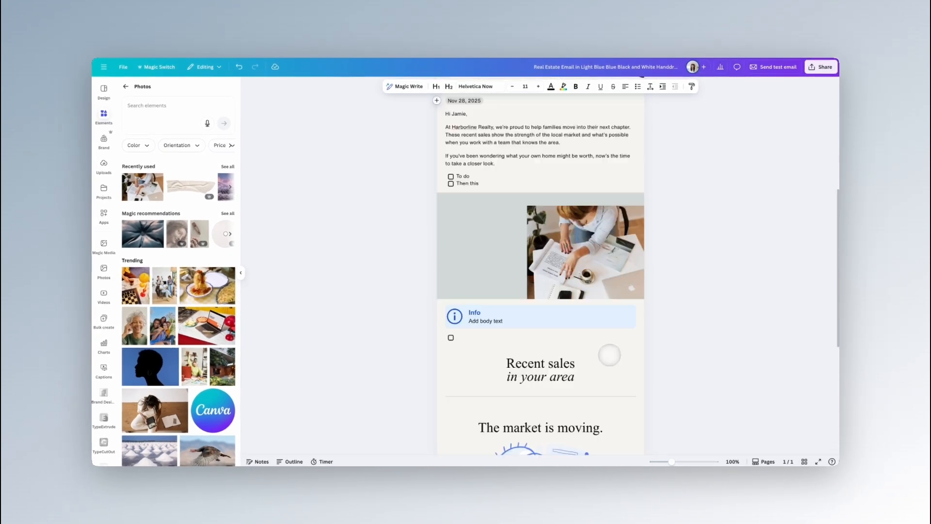
click(477, 186)
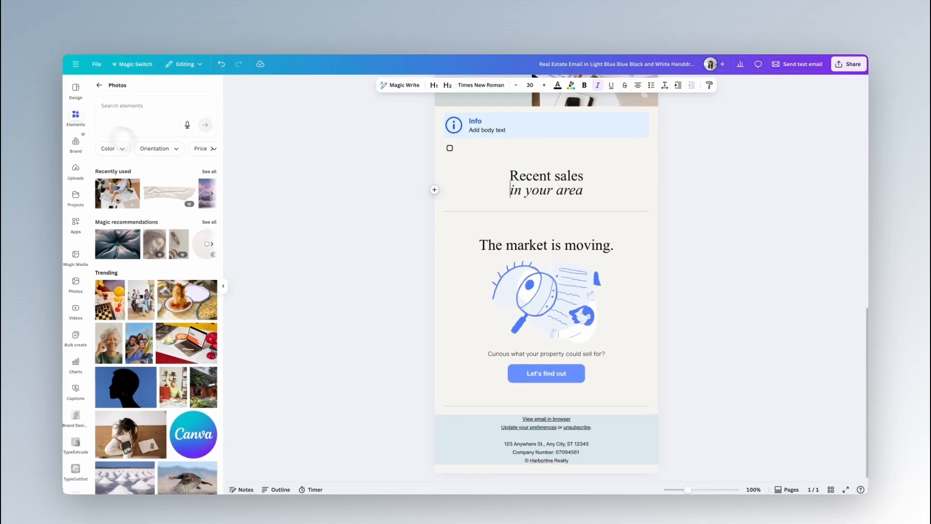
Insert the Company logo header with the landscape photo on the empty line below the HARBORLINE REALTY title.
click(99, 87)
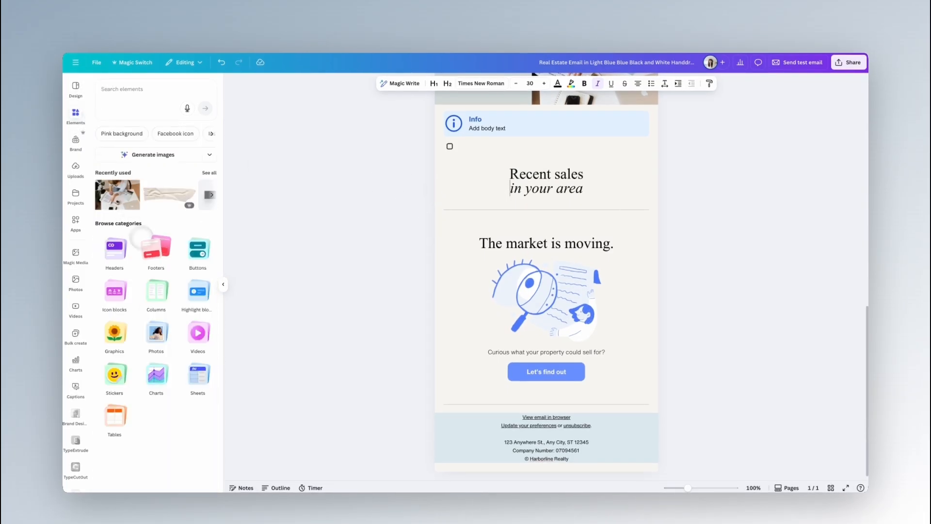
click(116, 250)
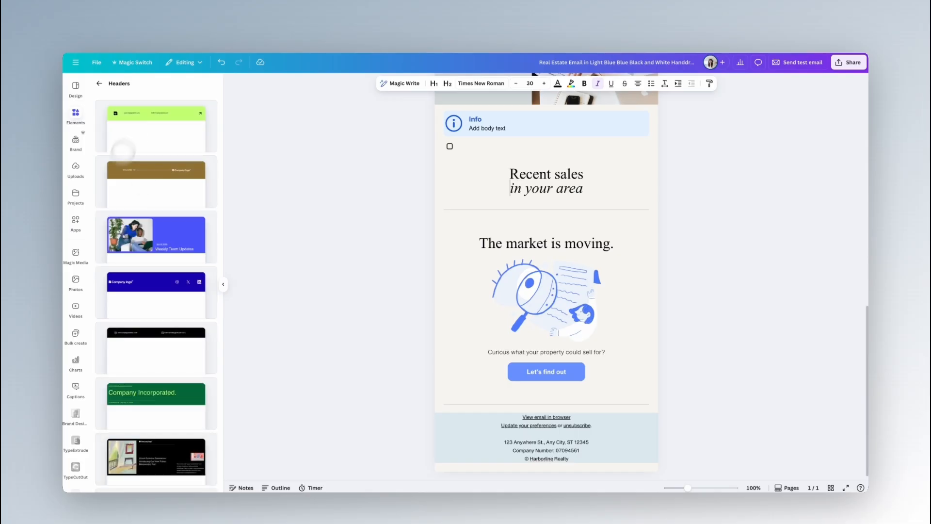
key(ctrl+Home)
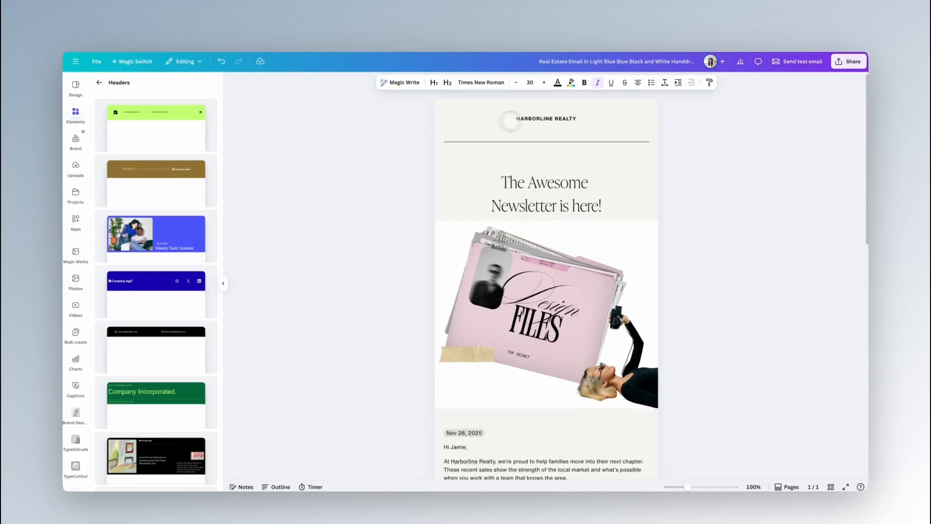
scroll(164, 322, down, 3)
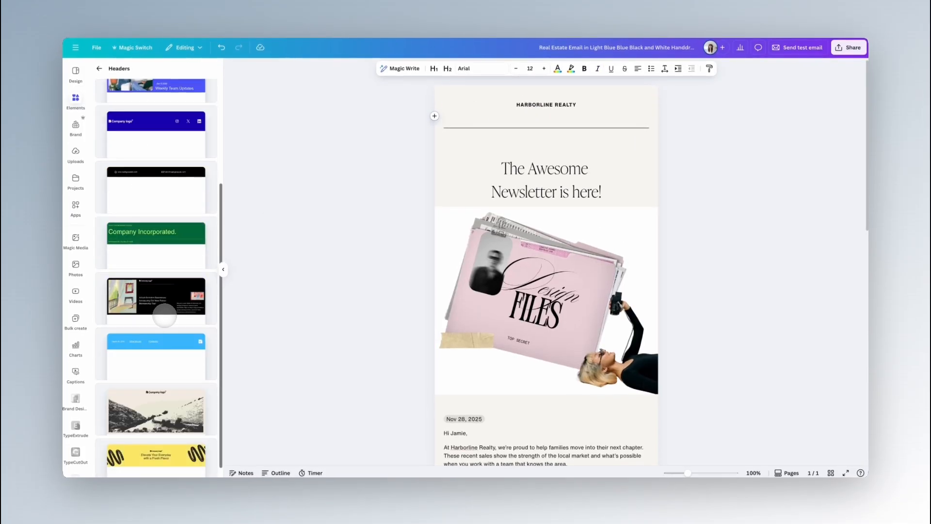
scroll(163, 358, down, 1)
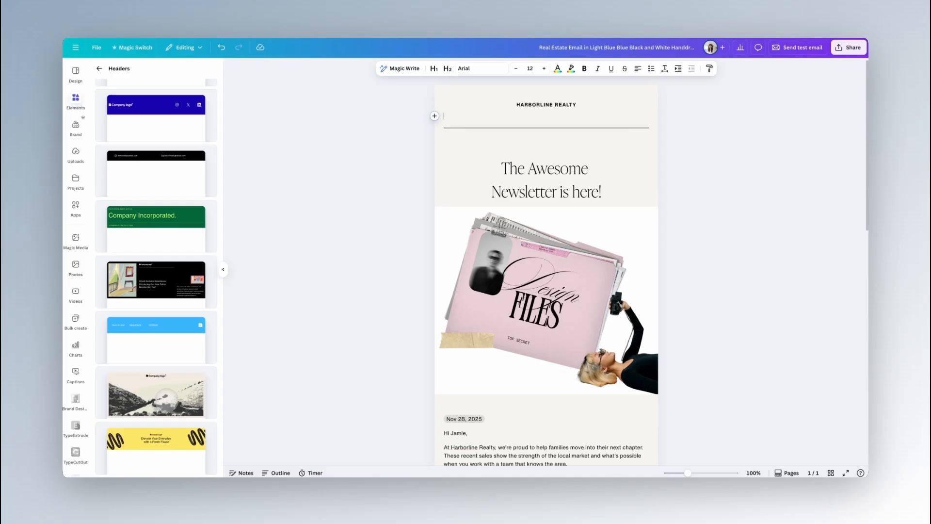
click(156, 394)
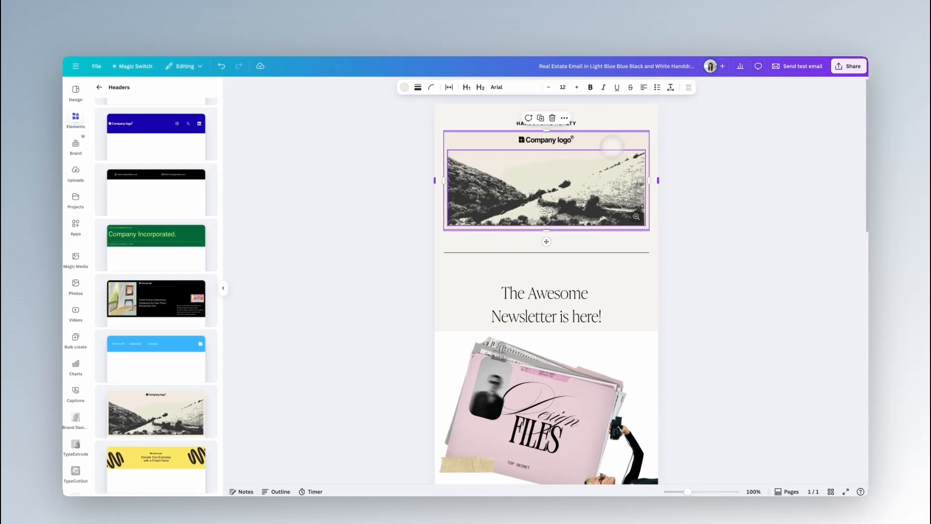
click(685, 260)
Replace the landscape photo in the new header with the recently used desk photo.
click(546, 189)
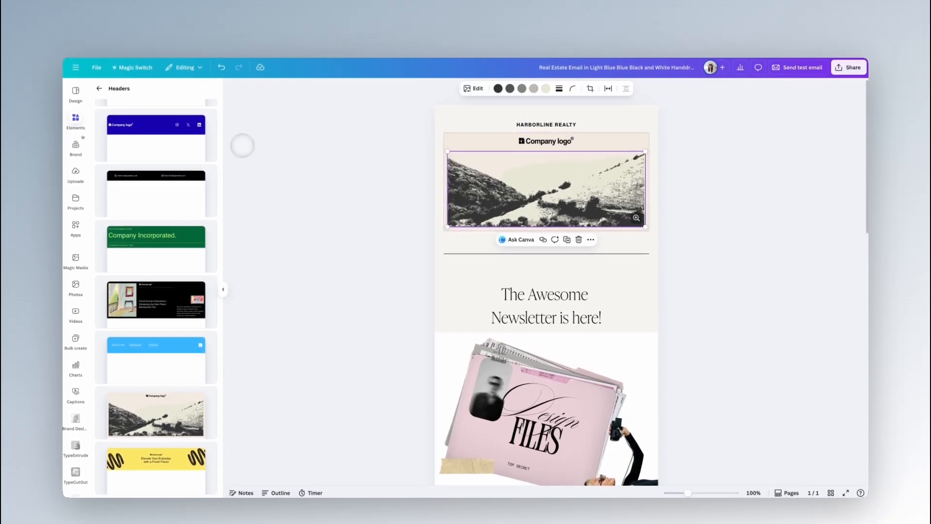
click(99, 88)
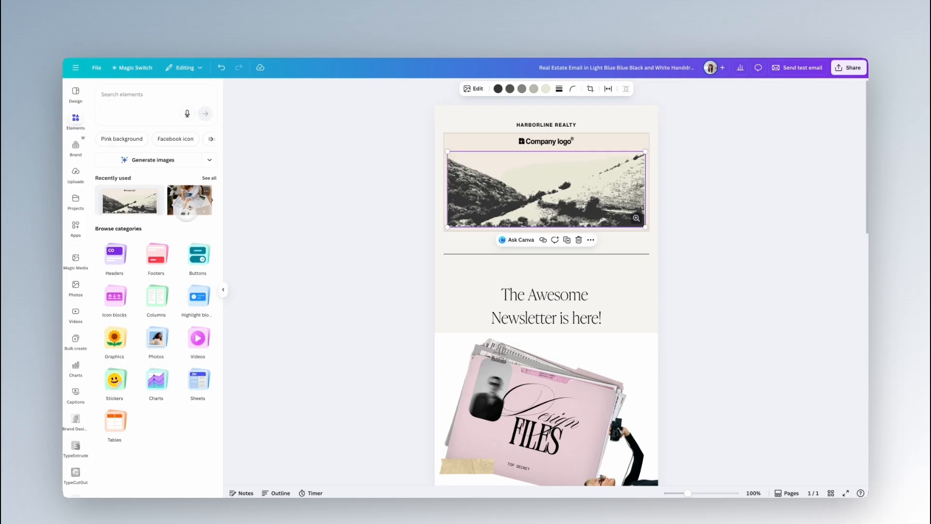
click(185, 208)
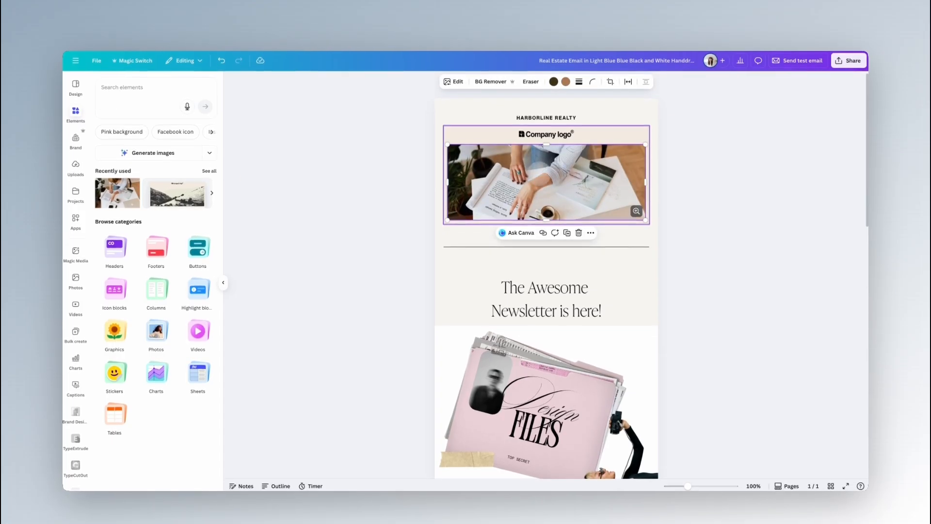
click(687, 176)
Insert the grey scalloped-edge Company logo footer into the footer area at the end of the email.
scroll(694, 178, down, 5)
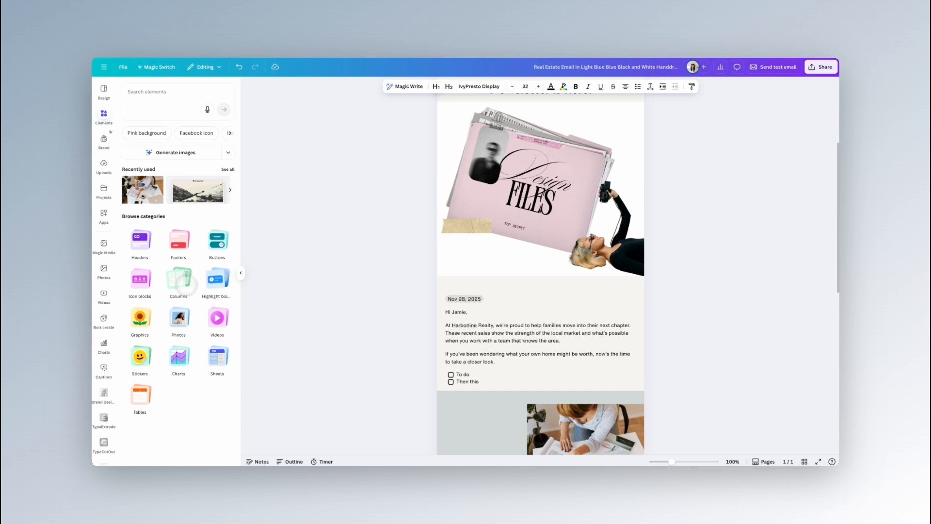
scroll(460, 323, down, 5)
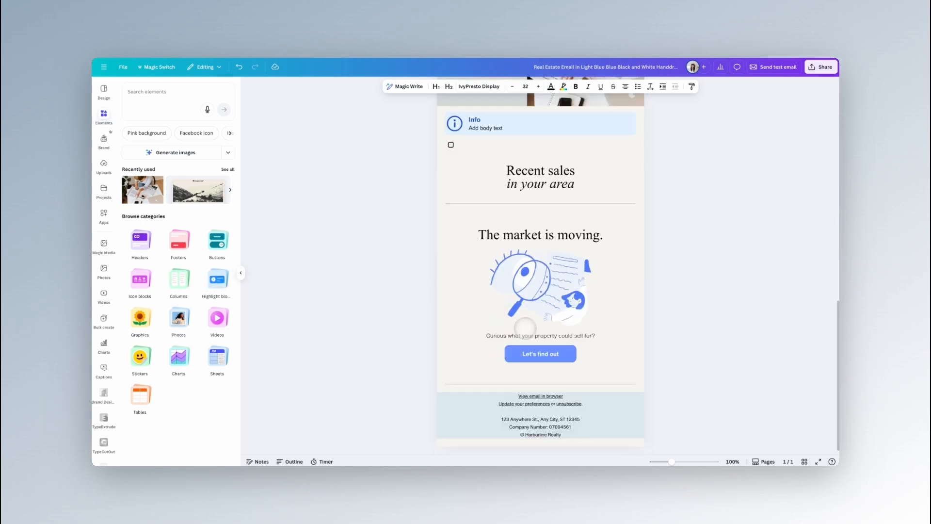
click(437, 386)
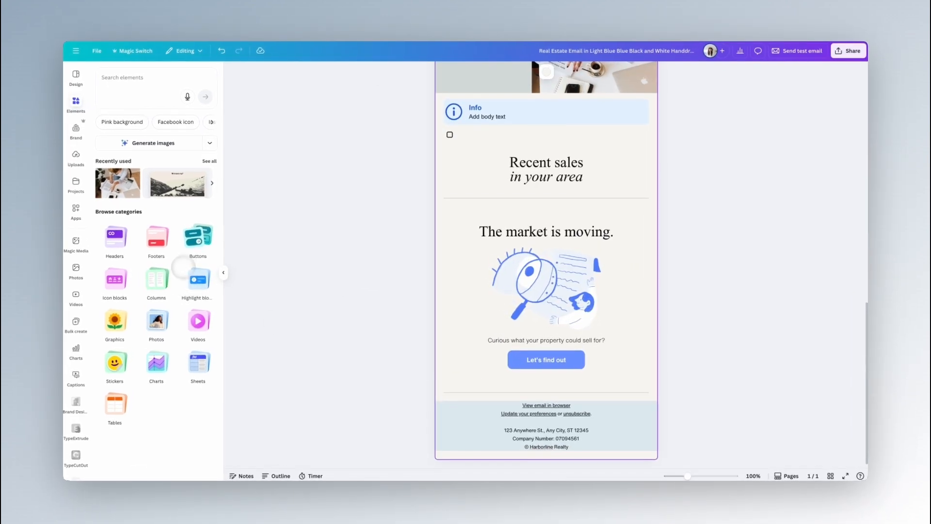
click(158, 238)
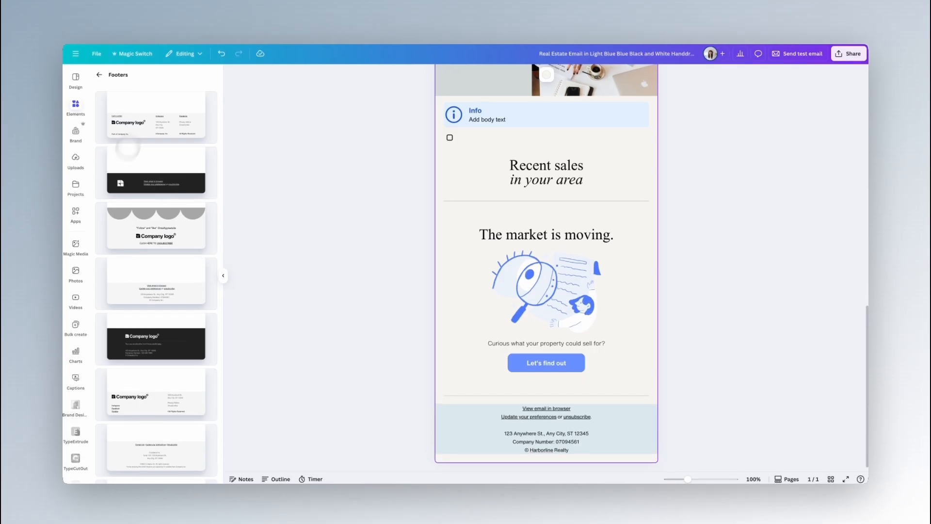
drag(149, 219, 449, 422)
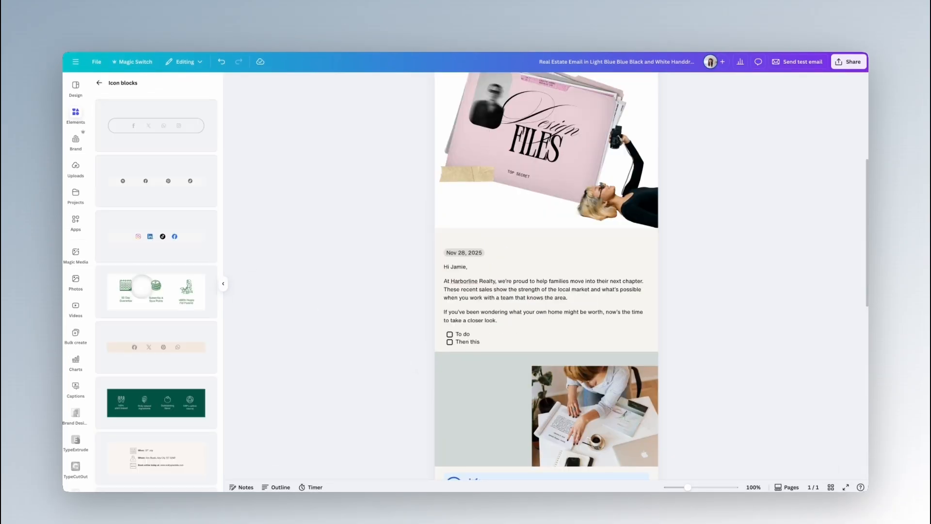
Insert the dark green four-icon block directly below the Info highlight block.
drag(148, 398, 474, 320)
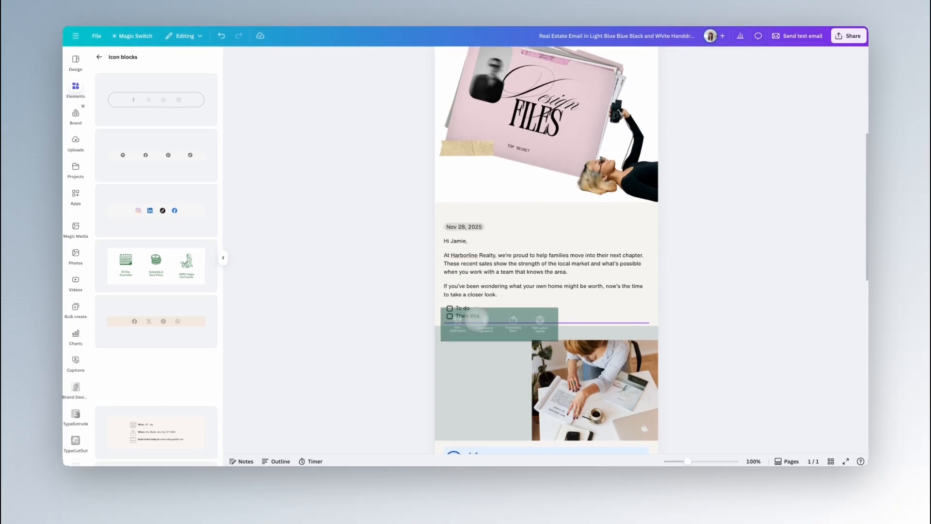
scroll(699, 370, down, 3)
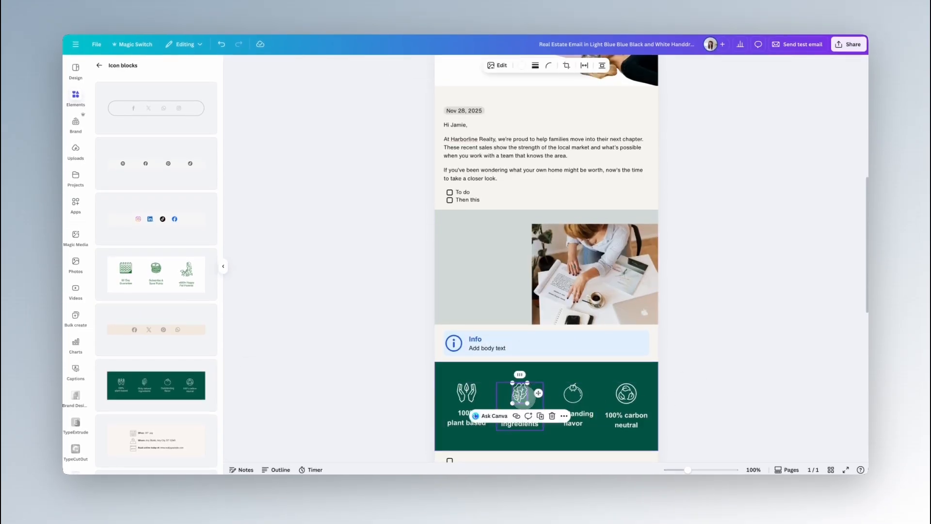
click(573, 394)
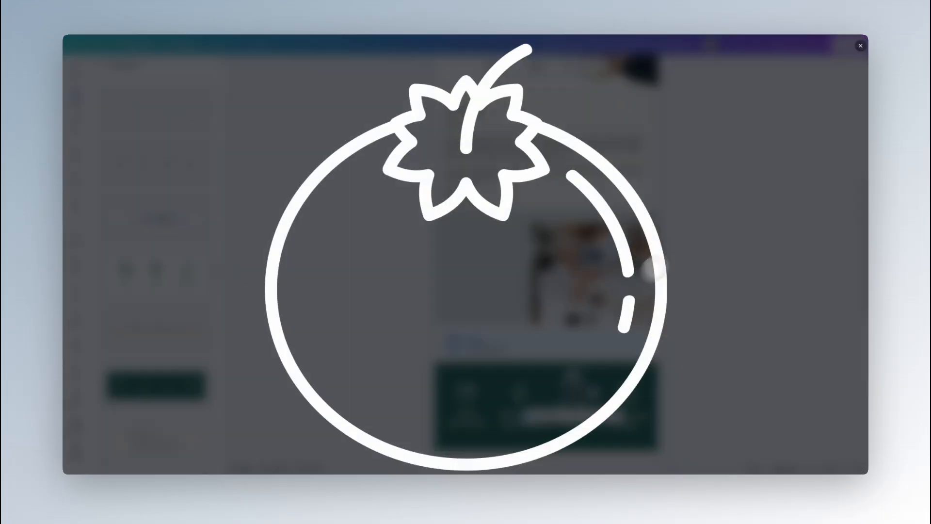
click(860, 46)
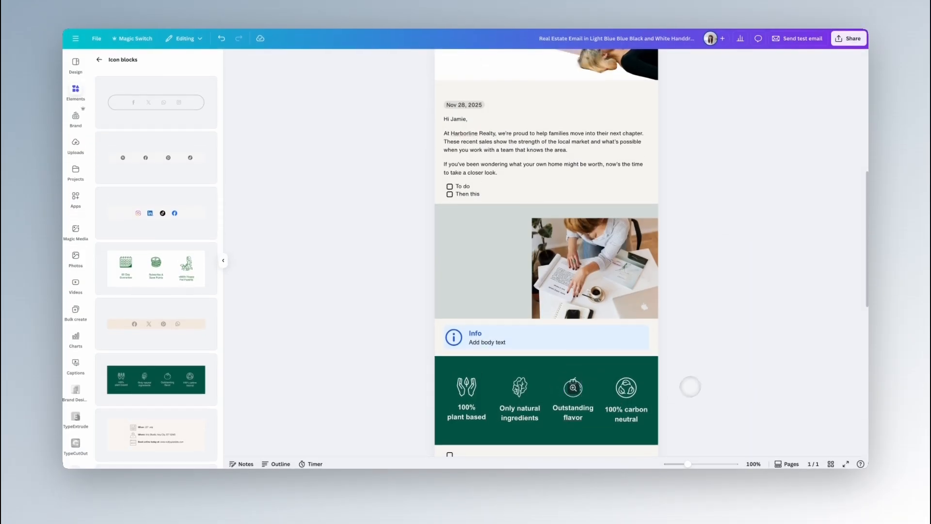
click(643, 362)
click(690, 353)
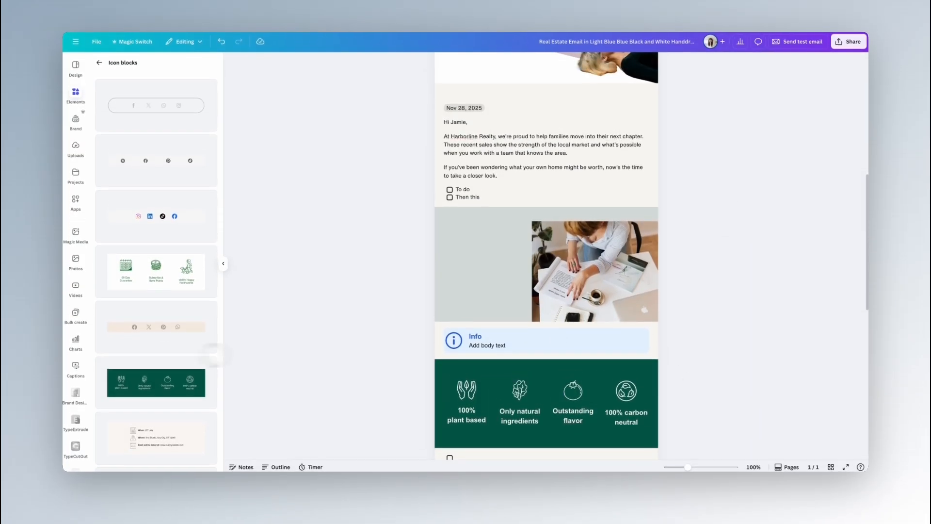
Insert the pink gradient arrow button above the date line and leave its link empty.
scroll(145, 340, down, 3)
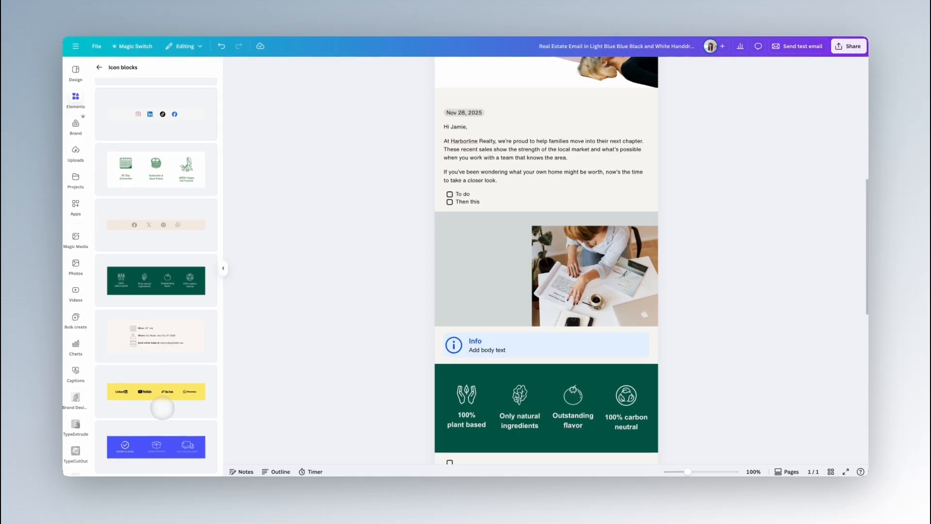
click(99, 67)
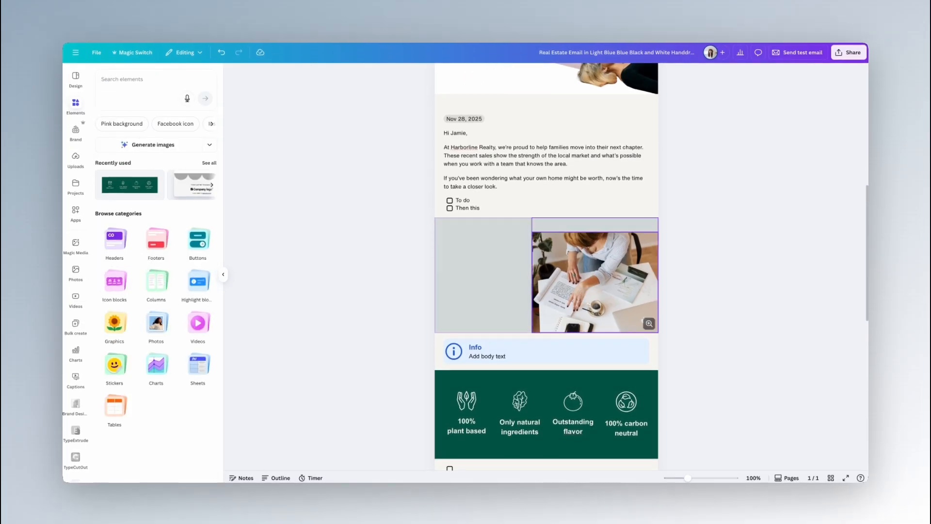
scroll(595, 272, up, 5)
click(198, 240)
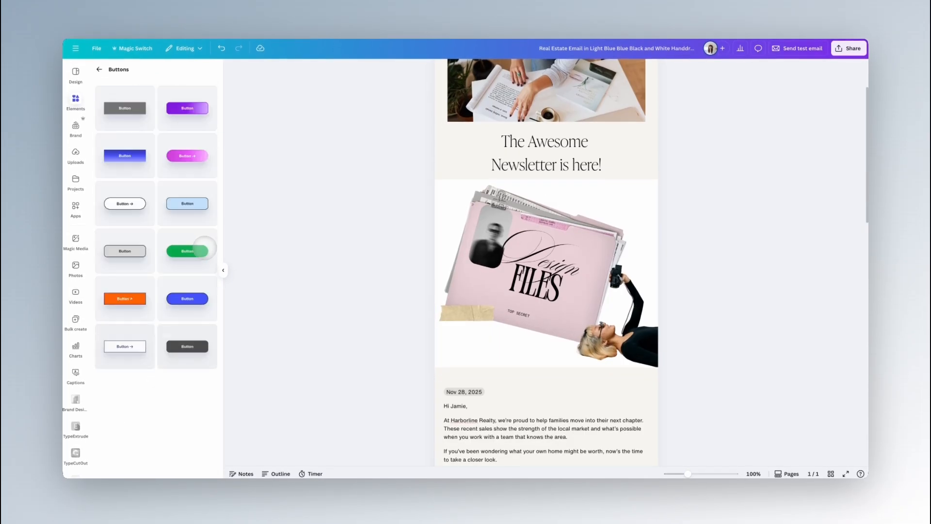
drag(183, 155, 553, 383)
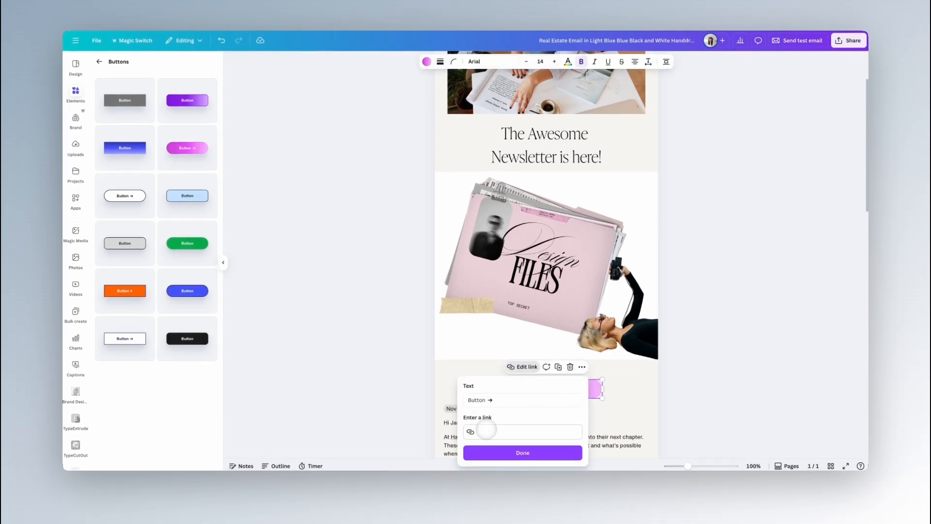
click(526, 451)
click(669, 359)
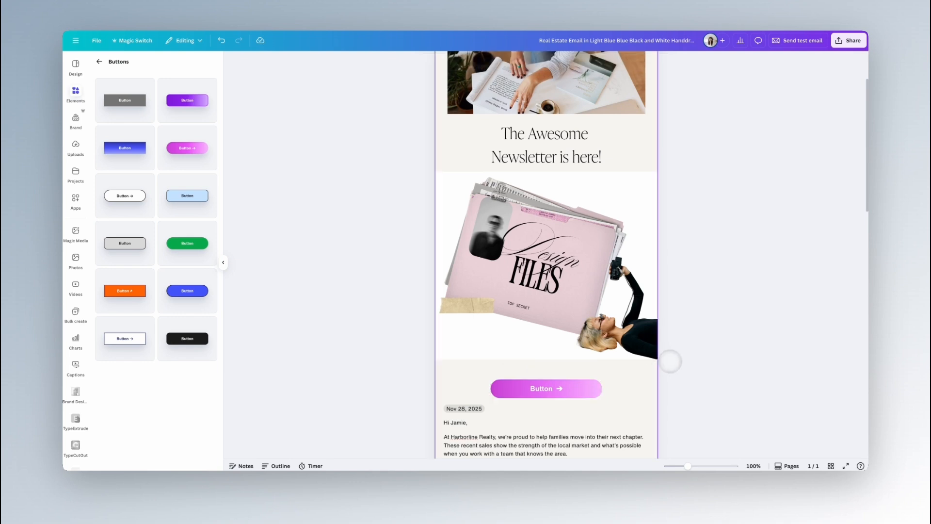
Fill the new button with the slate grey brand colour.
click(582, 392)
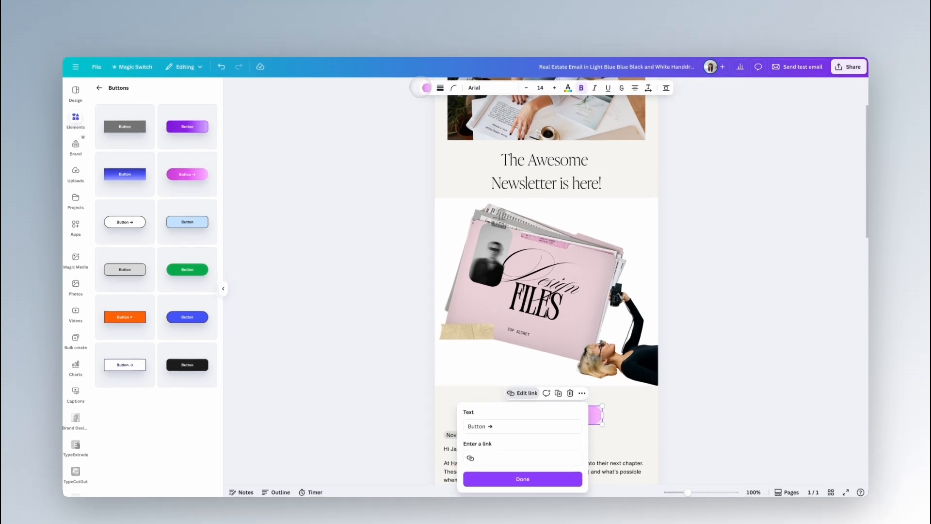
click(427, 61)
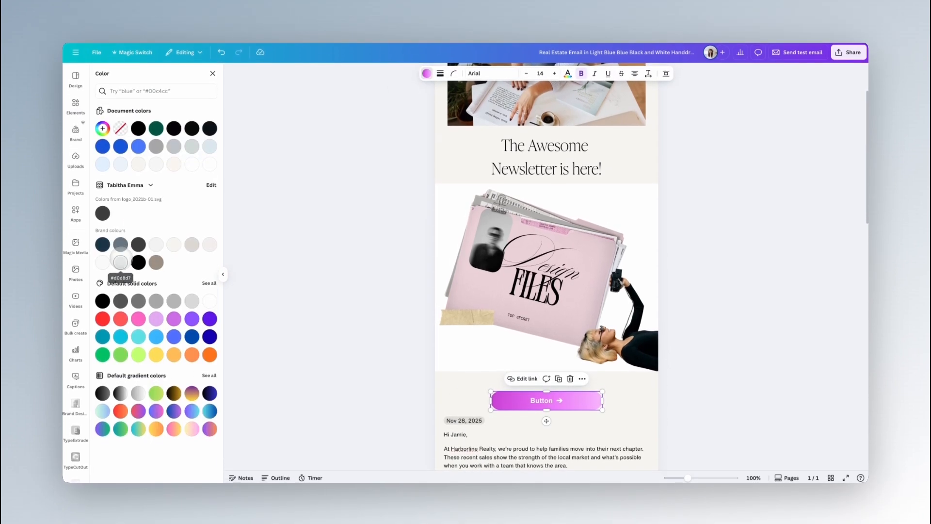
click(120, 273)
click(120, 249)
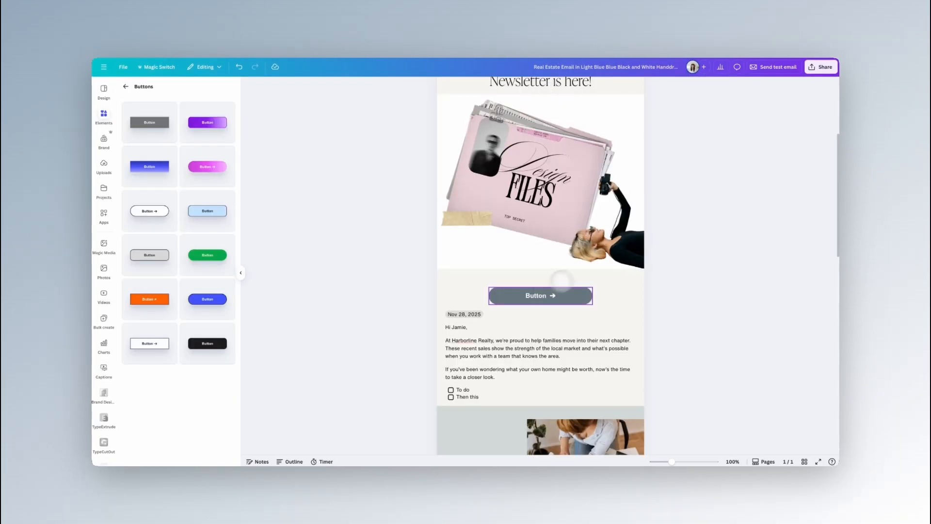
Open the link entry for the words "At Harborline Realty" in the first body paragraph and close it without adding a link.
scroll(561, 280, down, 3)
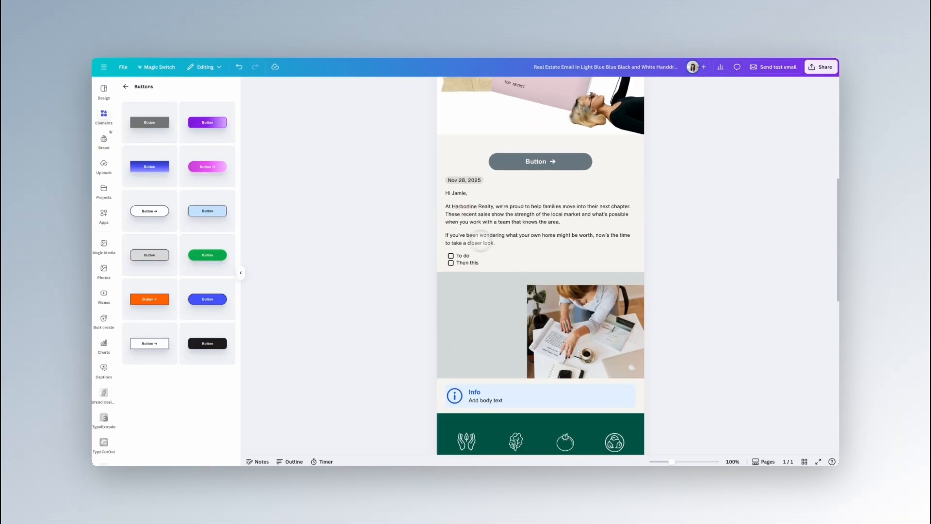
drag(445, 206, 493, 206)
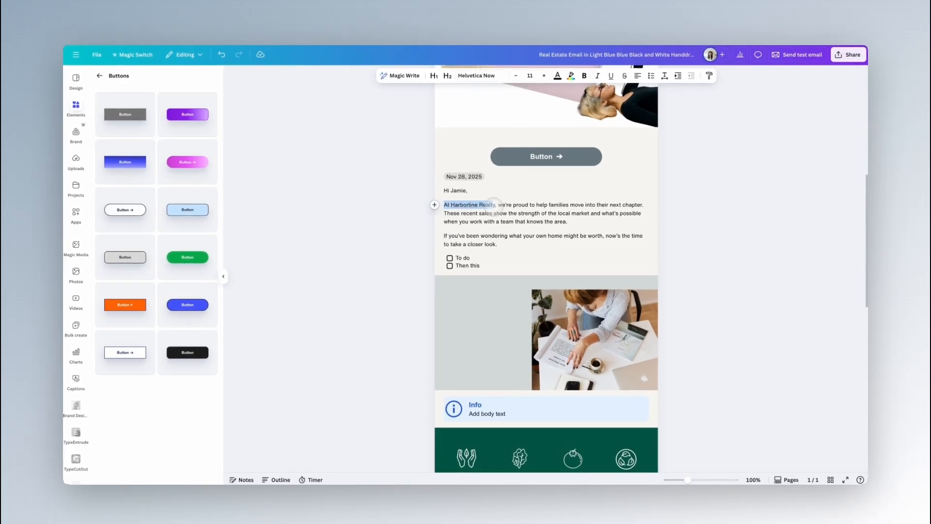
click(508, 191)
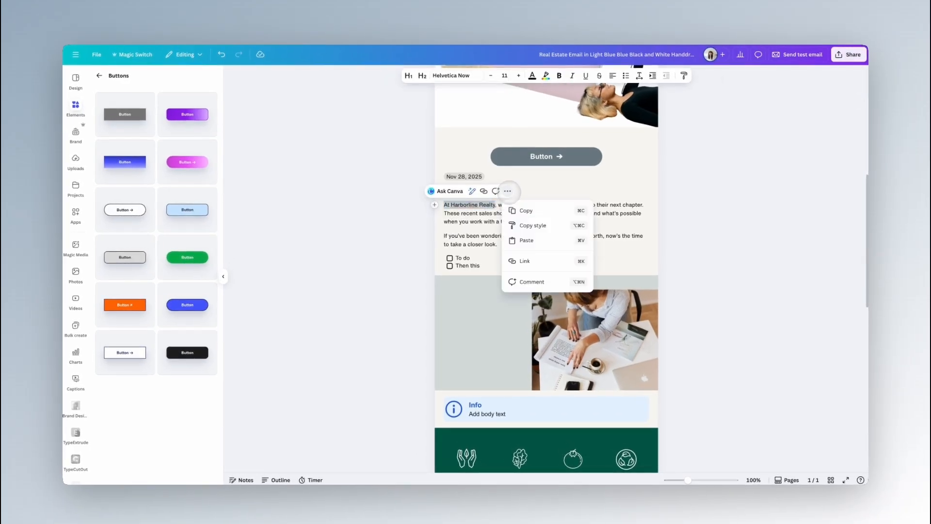
click(527, 261)
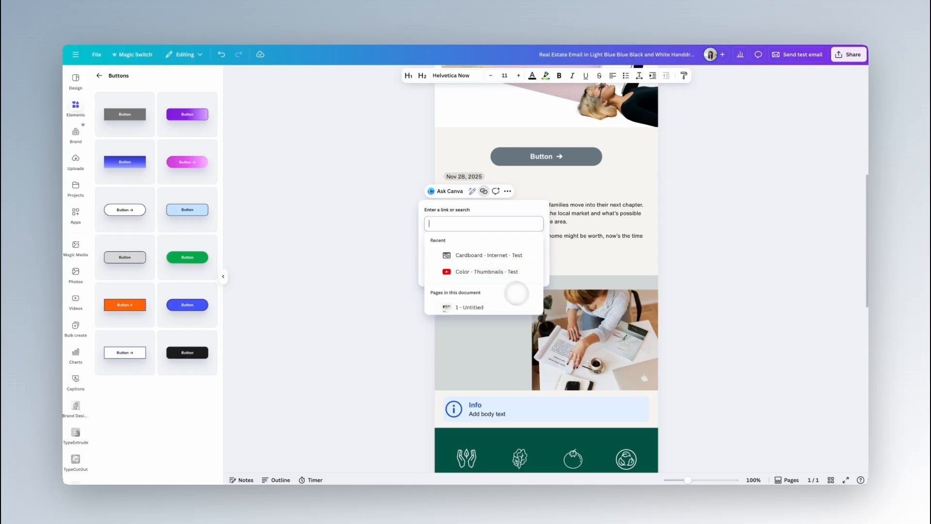
click(775, 262)
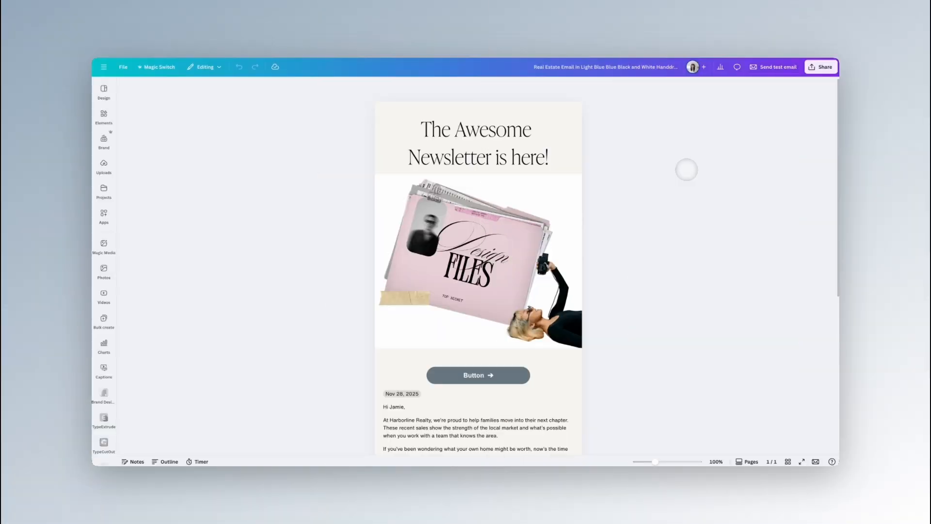
Export the finished email design for Mailchimp by downloading its HTML and images.
click(821, 67)
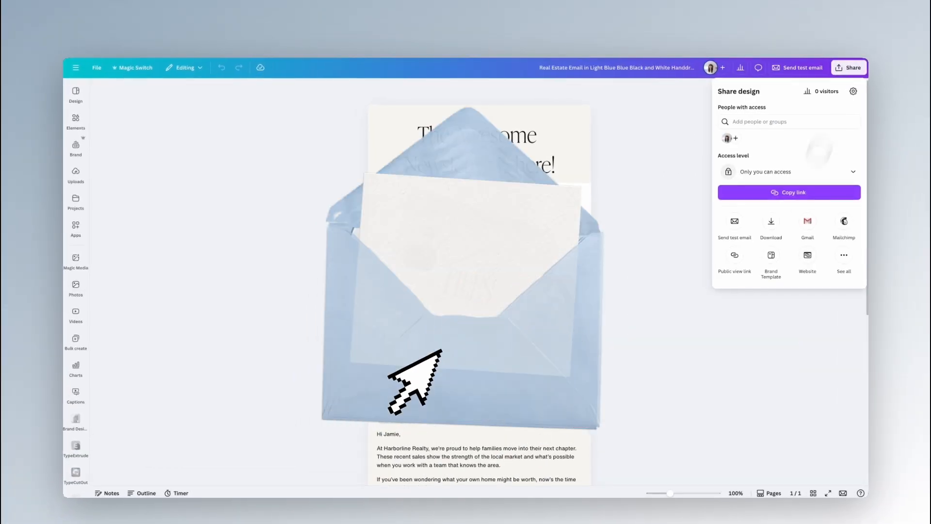
click(843, 219)
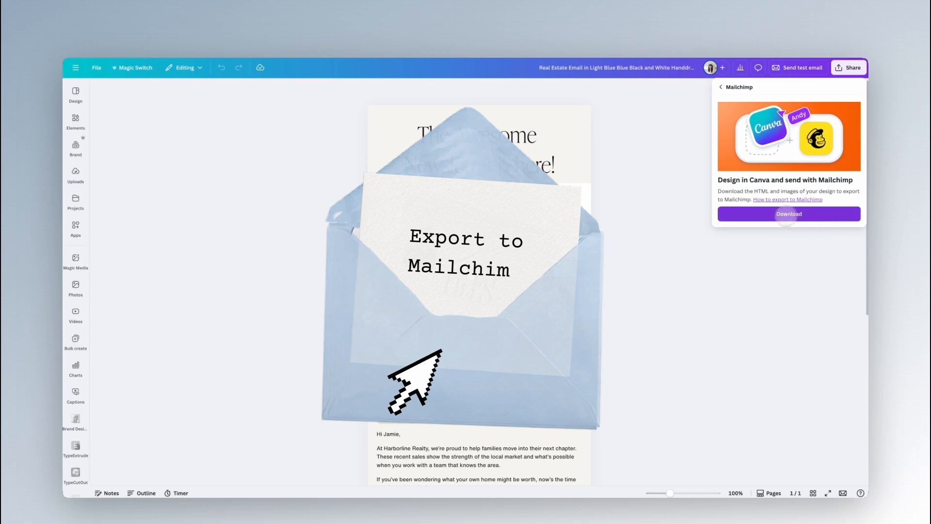
click(838, 214)
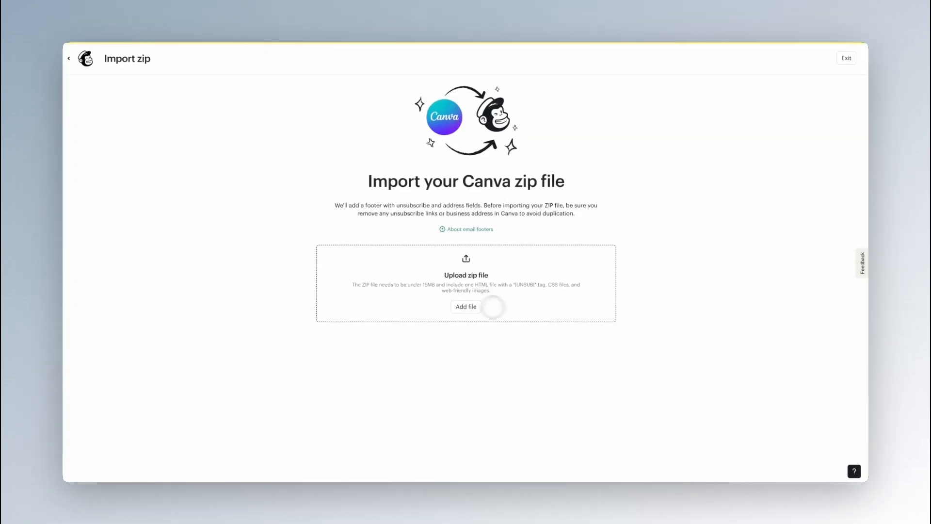
In Mailchimp, import "Real Estate Email in Light Blue Blue Black and White Handdrawn Human-centric Style (3).zip" from Downloads as the Canva zip file.
click(463, 315)
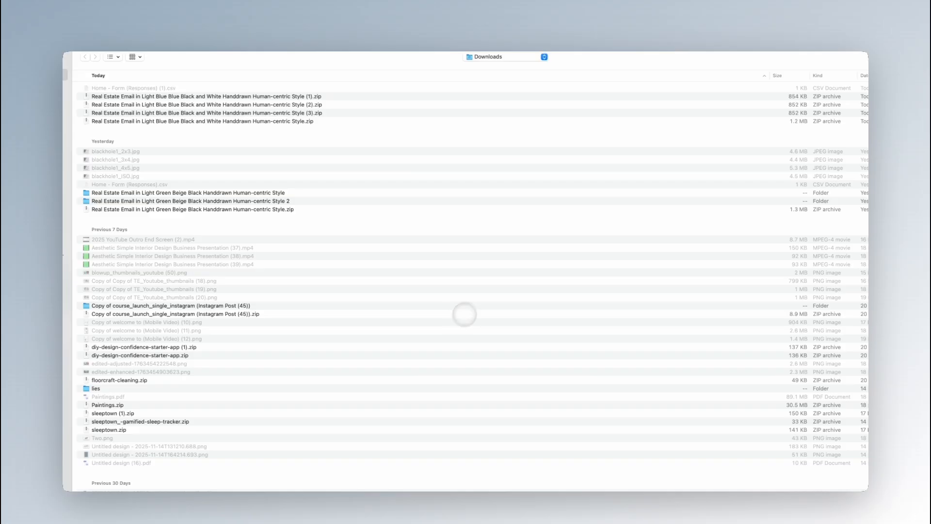
double_click(285, 112)
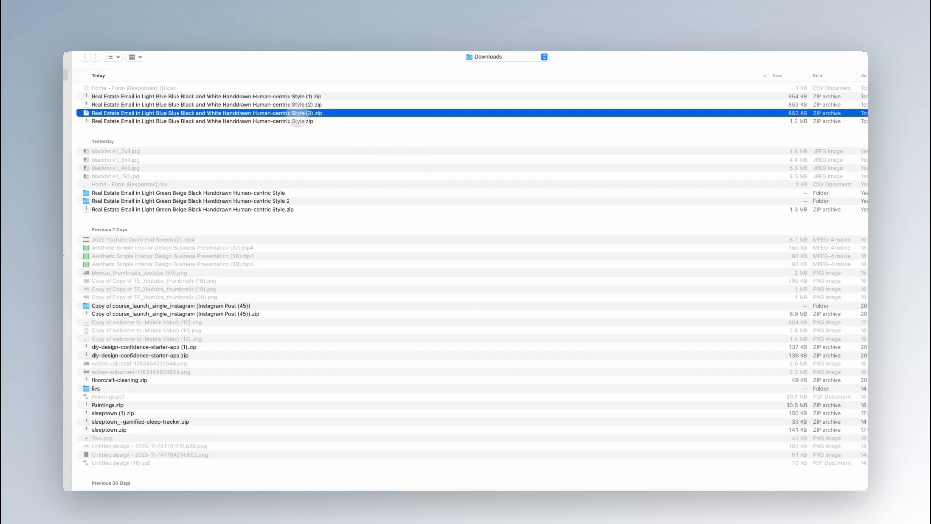
click(322, 317)
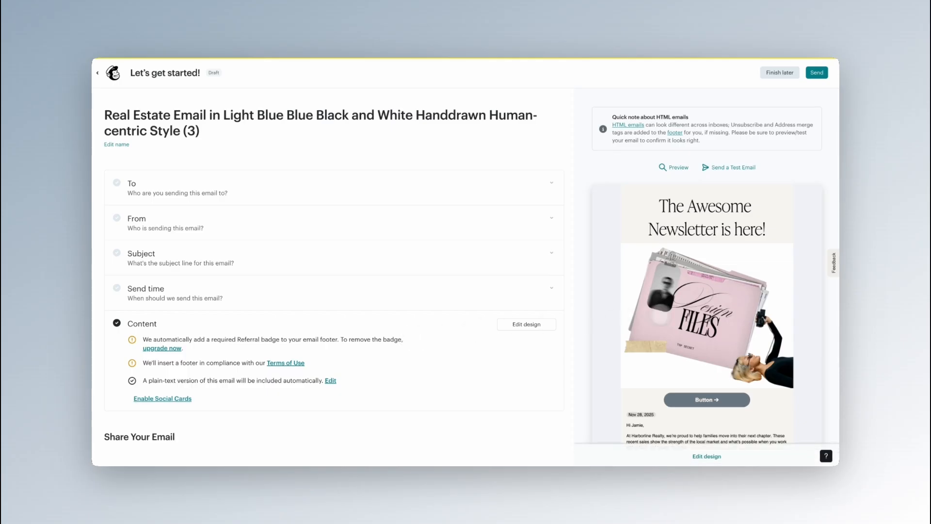
Edit the imported design's referral badge to use the black Mailchimp logo on a white background, and return to the campaign setup.
scroll(681, 325, down, 10)
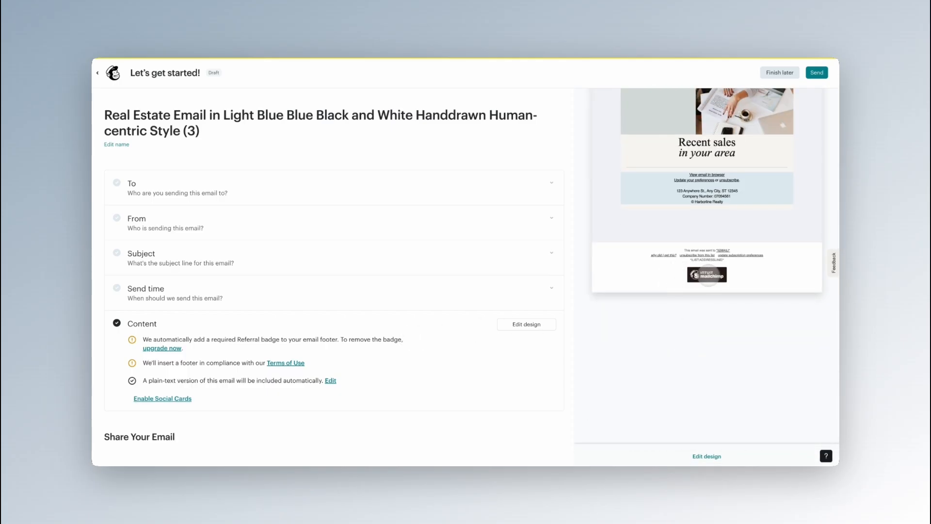
scroll(707, 279, up, 10)
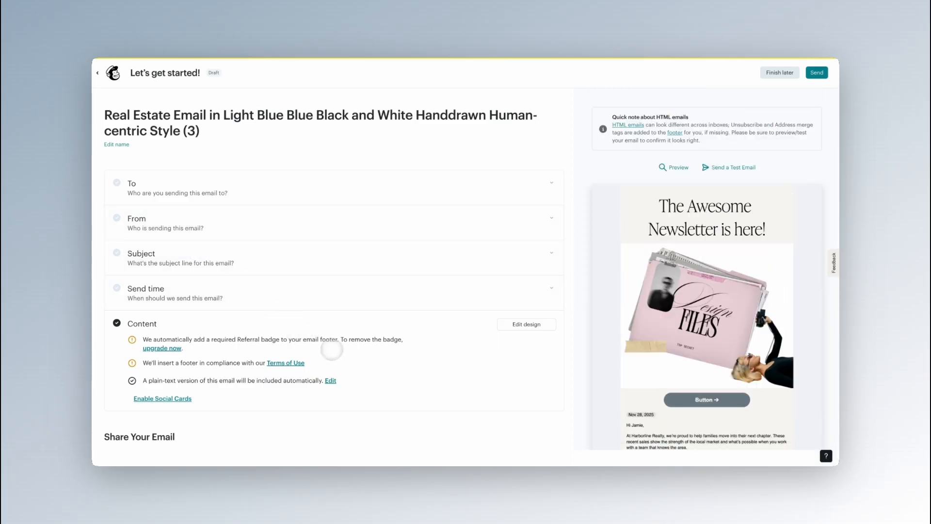
scroll(678, 286, down, 10)
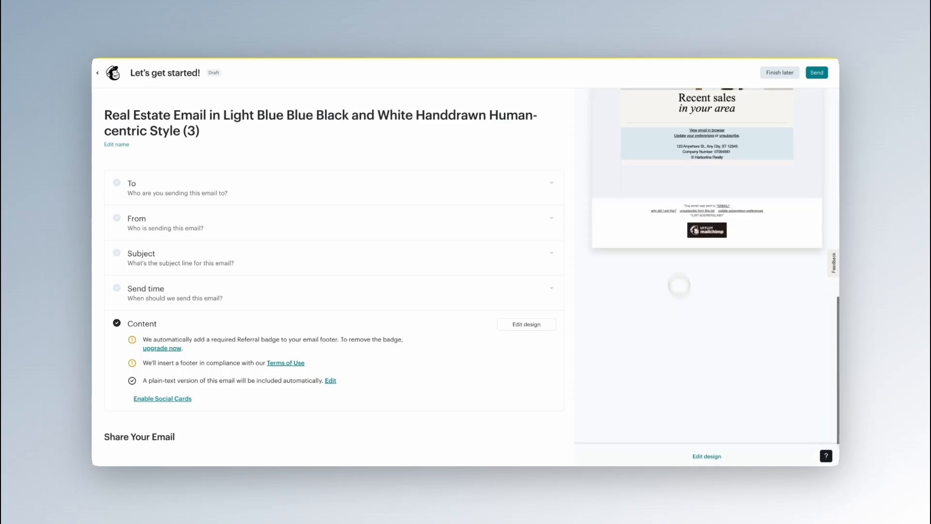
click(542, 325)
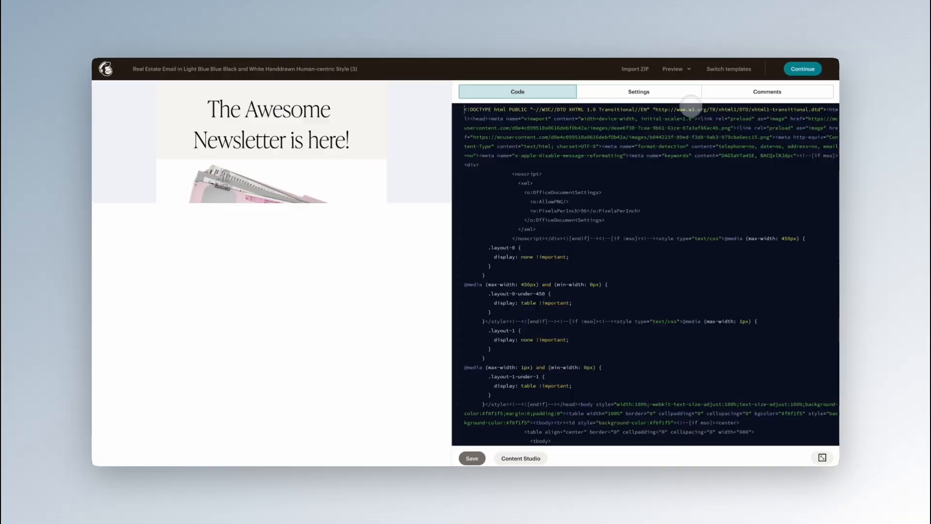
click(674, 85)
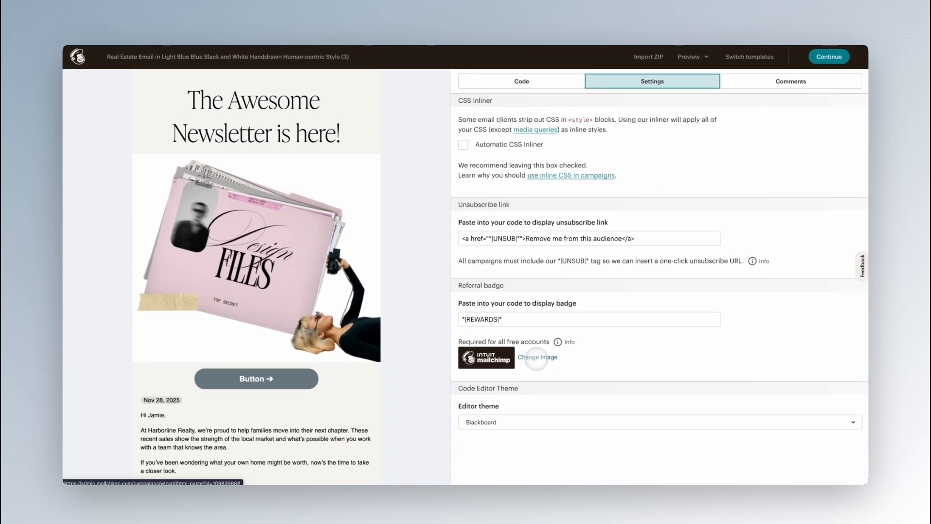
click(538, 359)
click(424, 273)
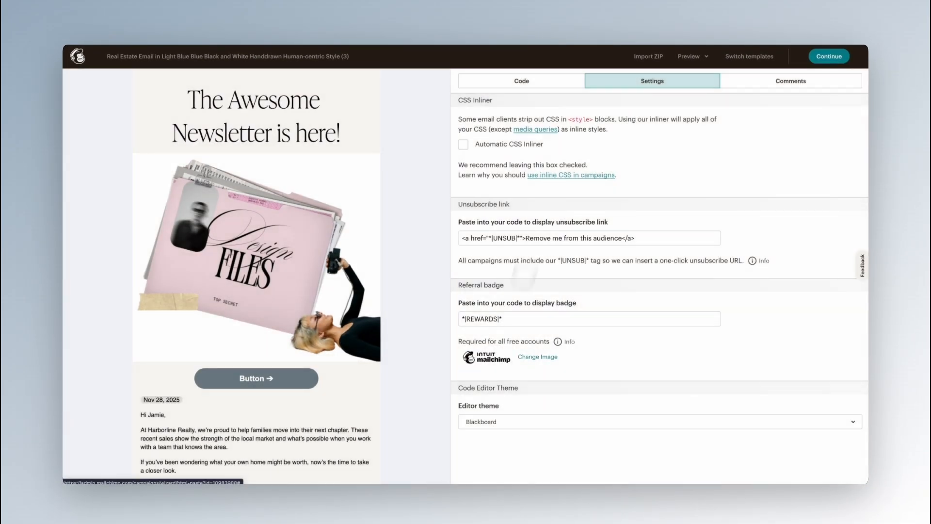
click(829, 56)
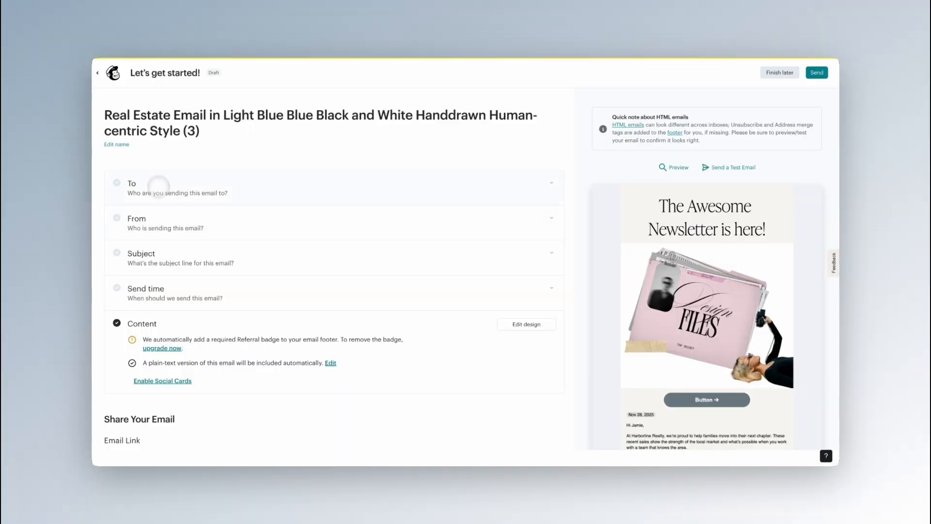